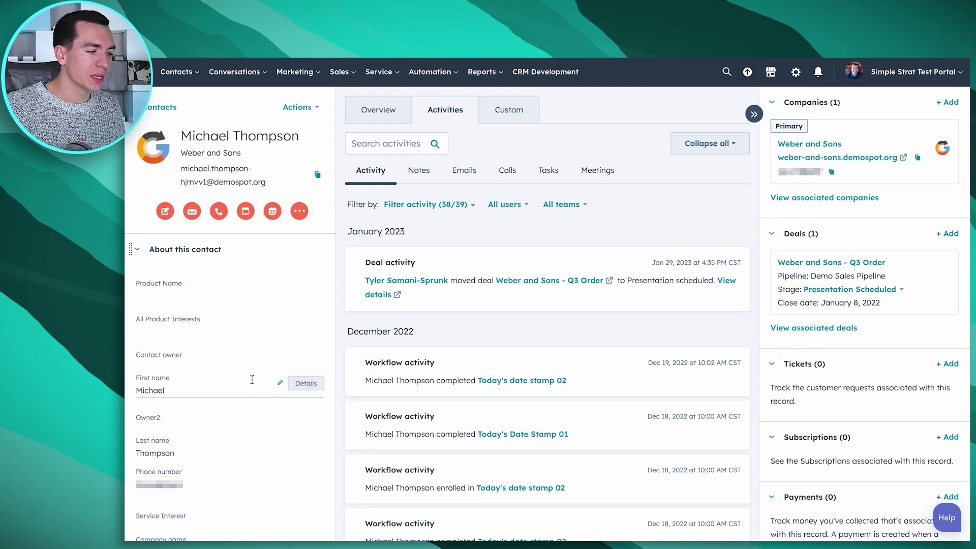
Review the contact's property fields in the About this contact section, down to the options for all properties and property history.
scroll(251, 381, down, 4)
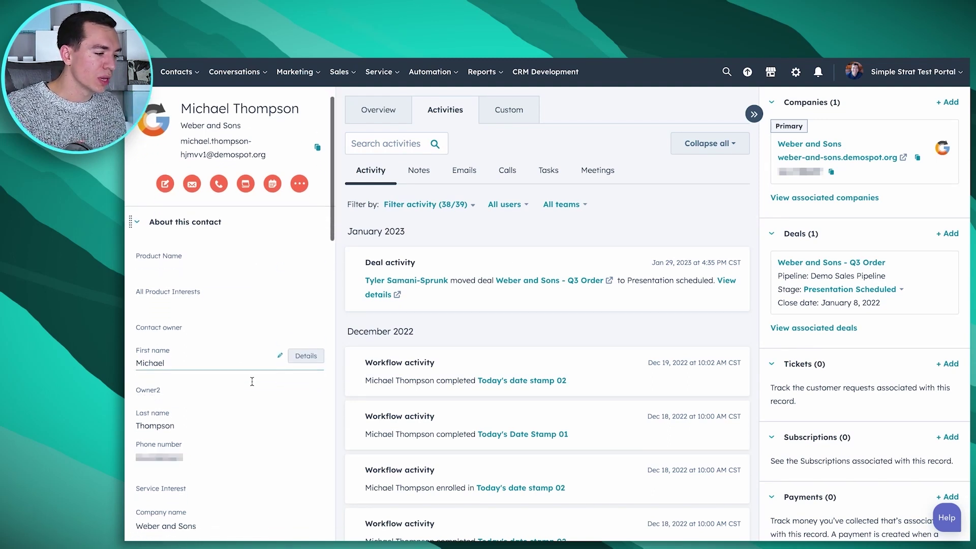
scroll(252, 381, down, 1)
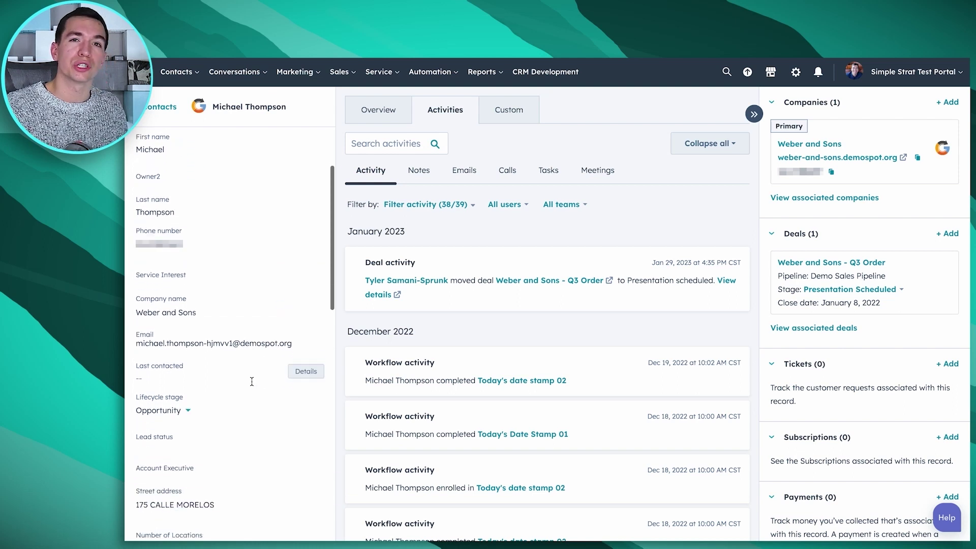
scroll(252, 382, down, 1)
scroll(252, 382, up, 2)
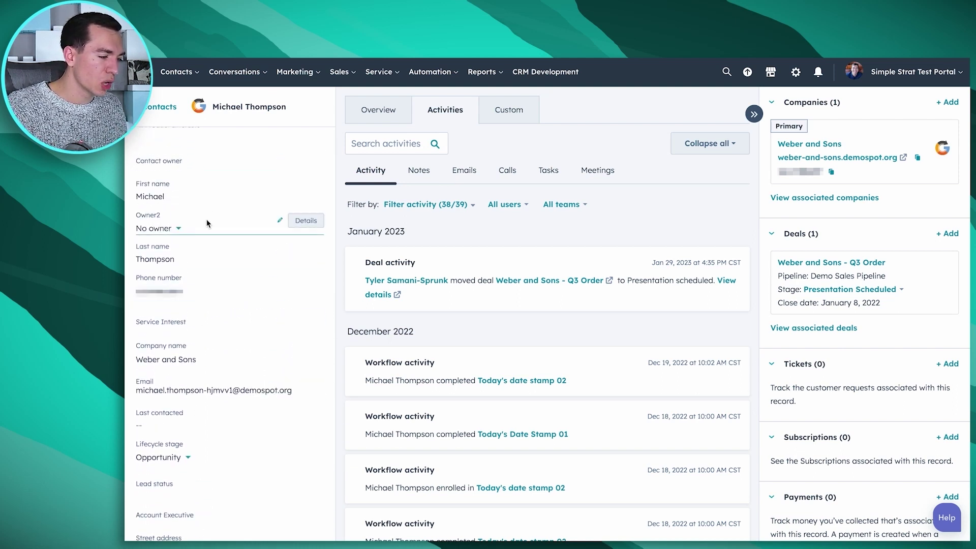
scroll(194, 391, down, 6)
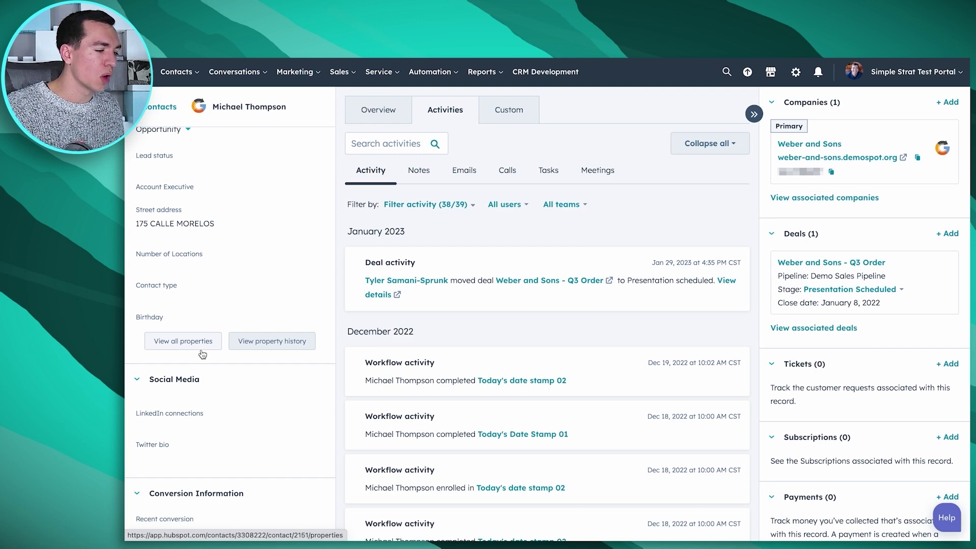
scroll(202, 355, up, 8)
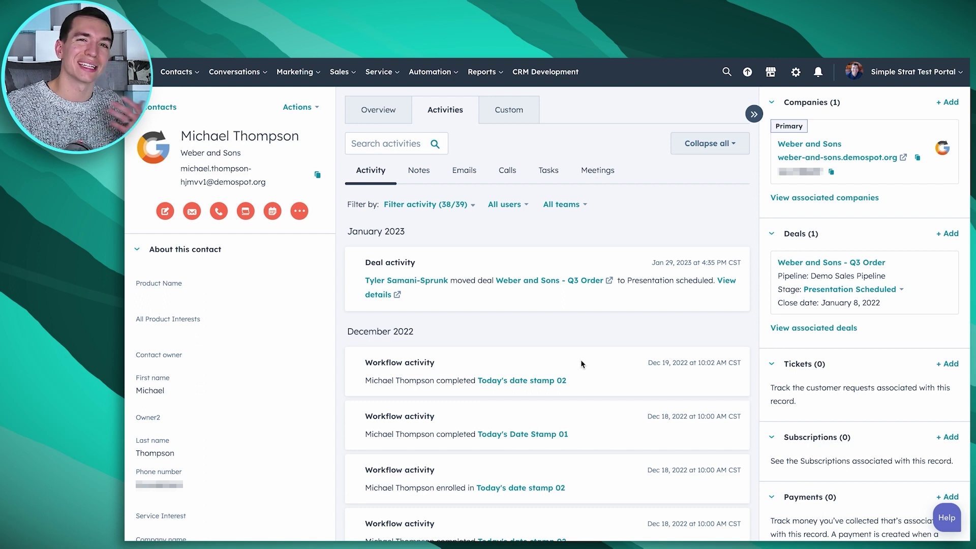
Review the contact's activity timeline and the associated companies, deals and tickets on the record.
scroll(581, 363, down, 2)
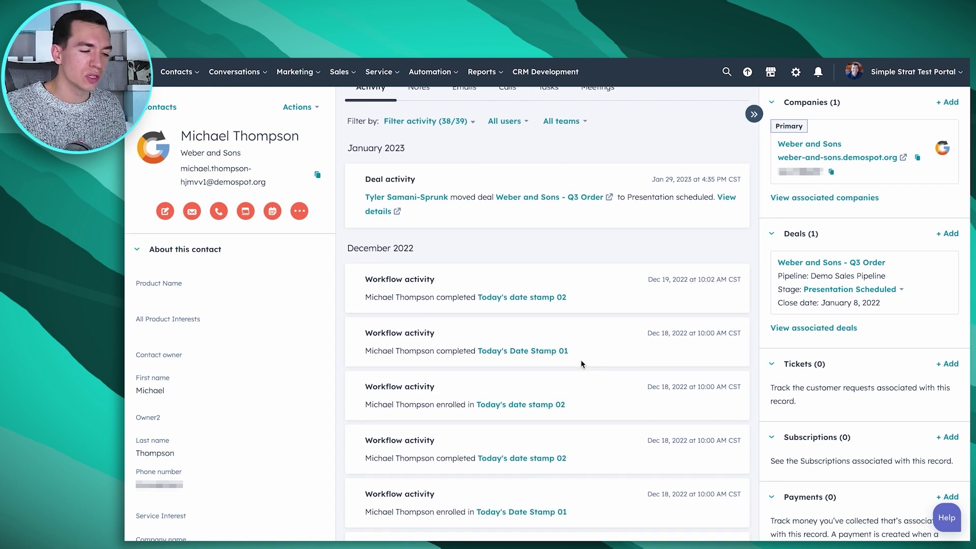
scroll(581, 363, up, 2)
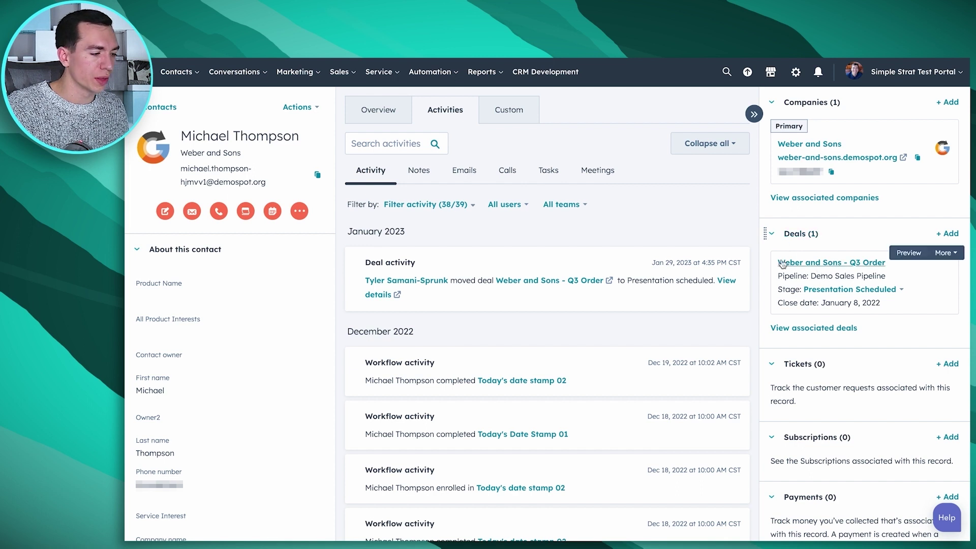
scroll(859, 275, down, 1)
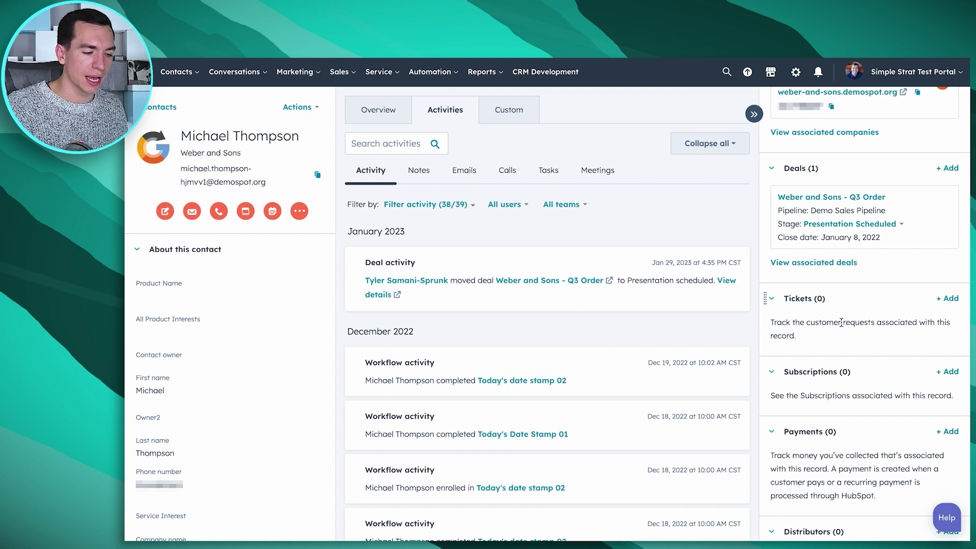
scroll(842, 322, up, 1)
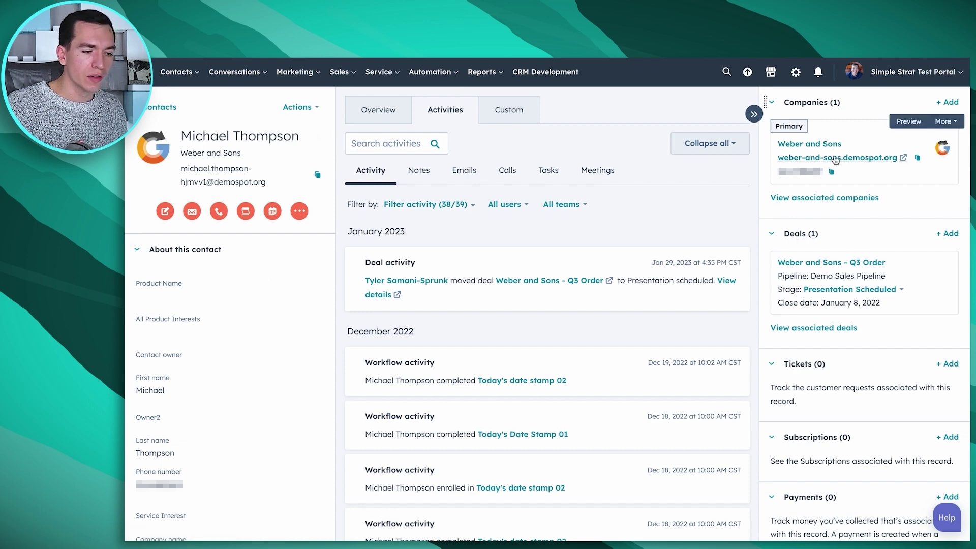
Open the associated company Weber and Sons and review its associated contacts, deals and activity timeline.
click(823, 148)
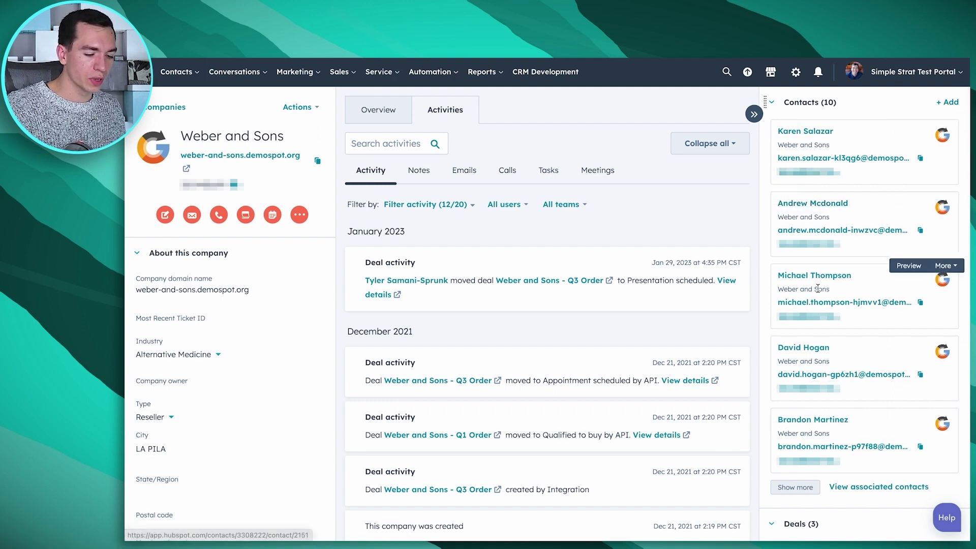
scroll(818, 288, down, 5)
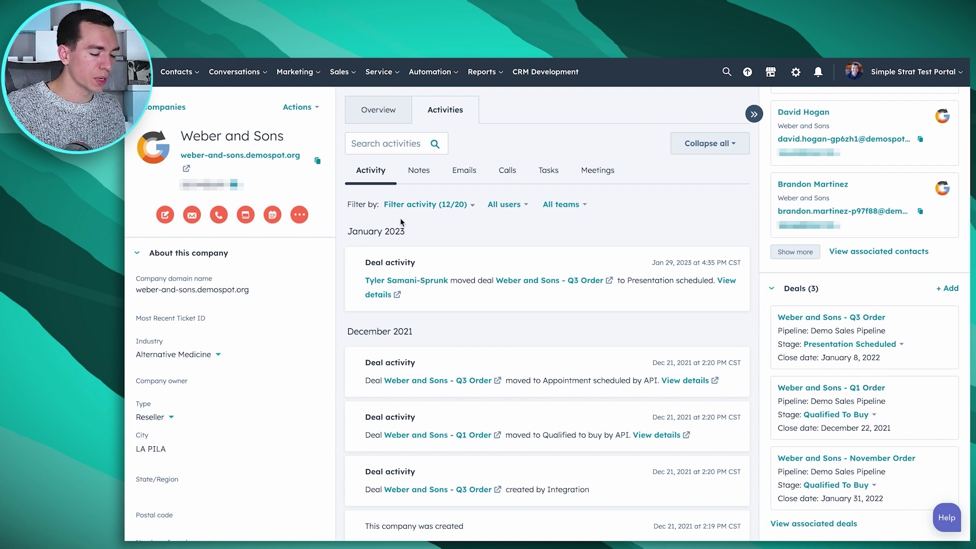
scroll(515, 239, down, 1)
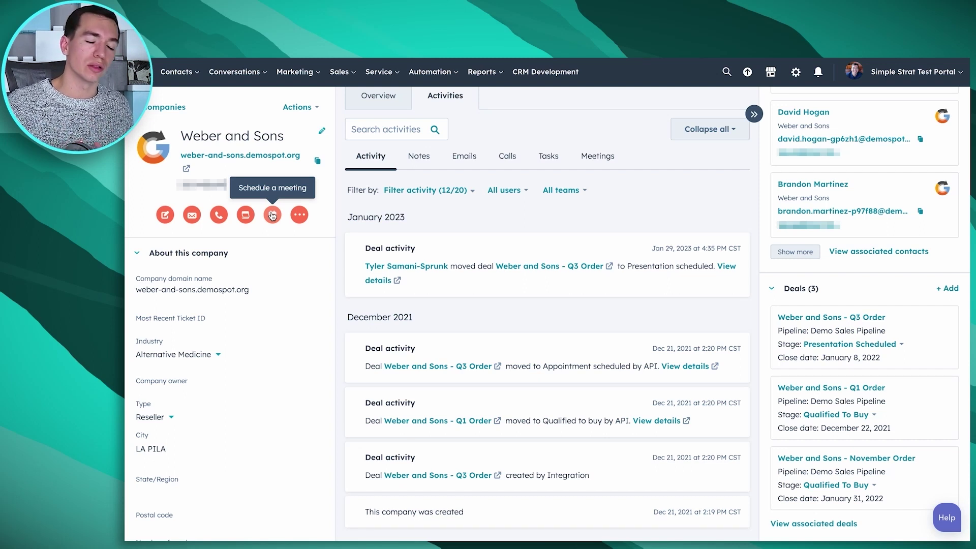
Show the company's additional activity-logging options and close them without logging anything.
click(300, 217)
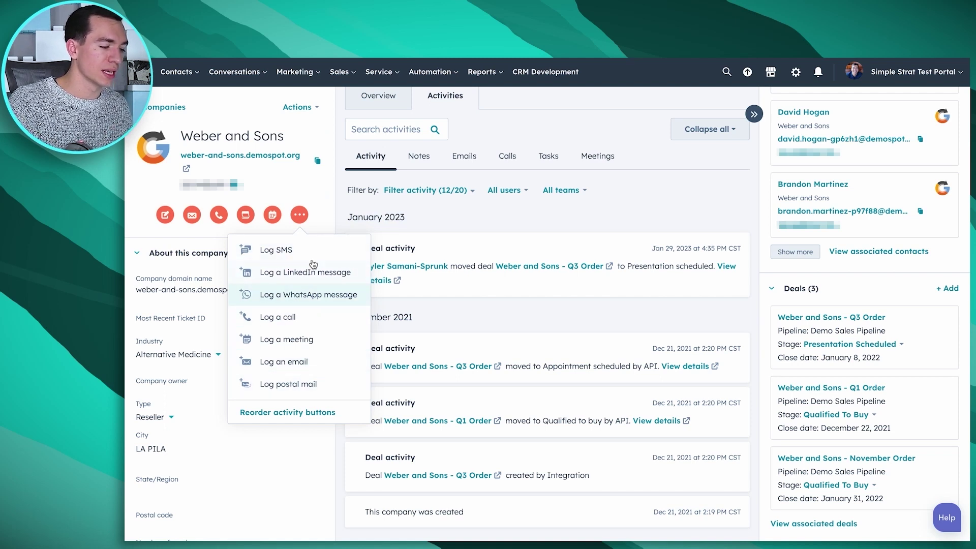
click(291, 183)
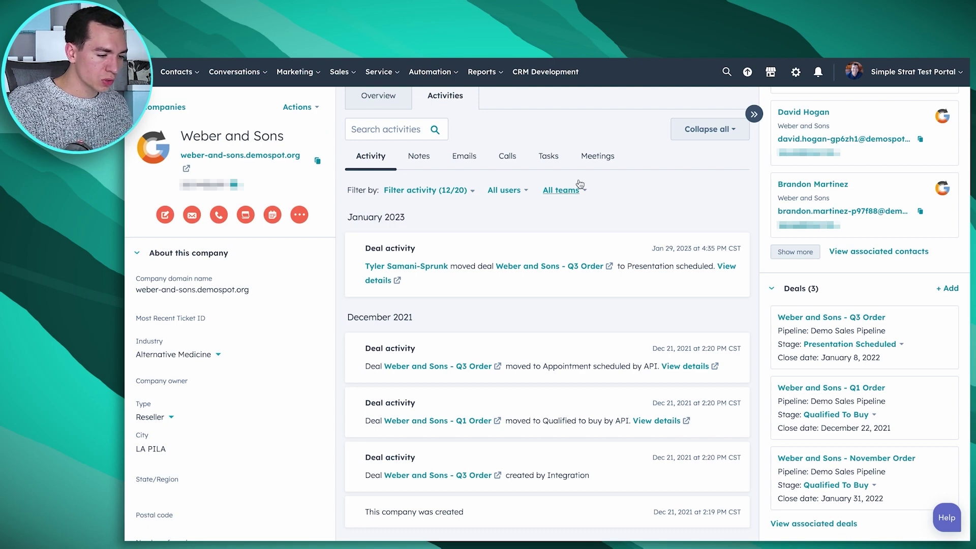
scroll(614, 246, up, 1)
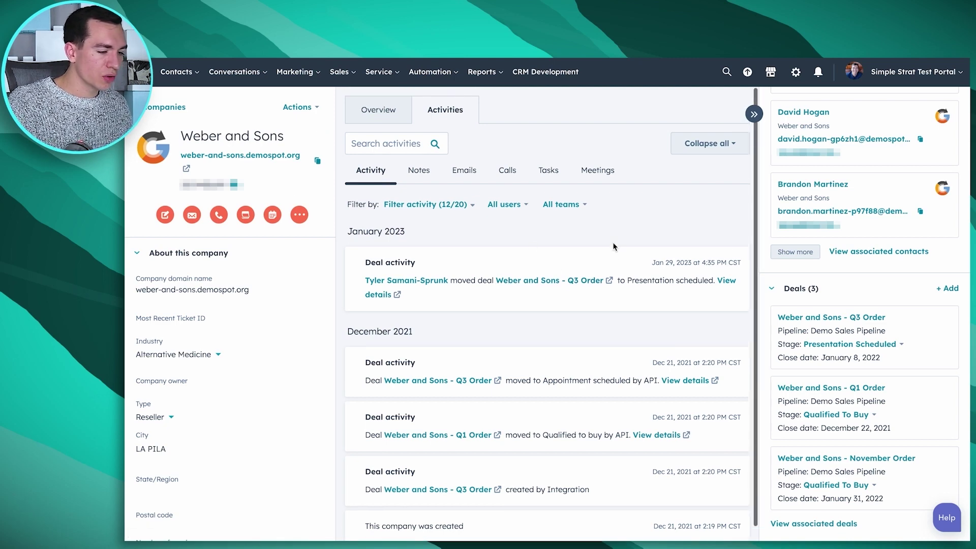
scroll(834, 193, up, 5)
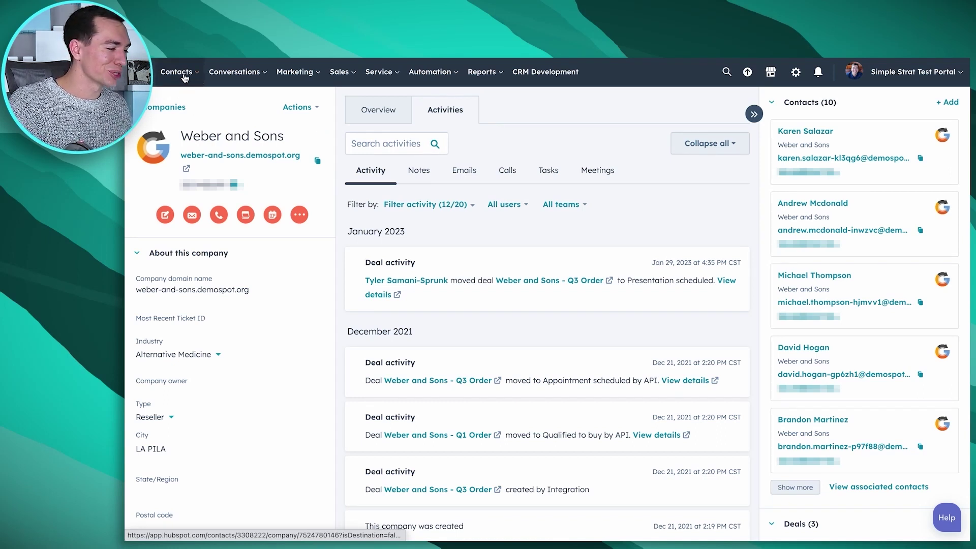
Open the contacts list and filter it to records whose Phone number is known.
click(181, 73)
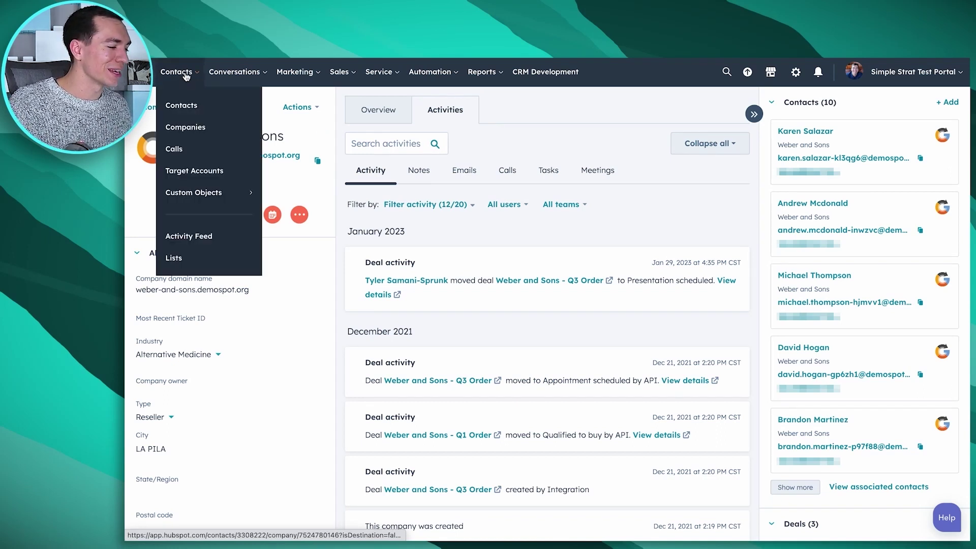
click(184, 114)
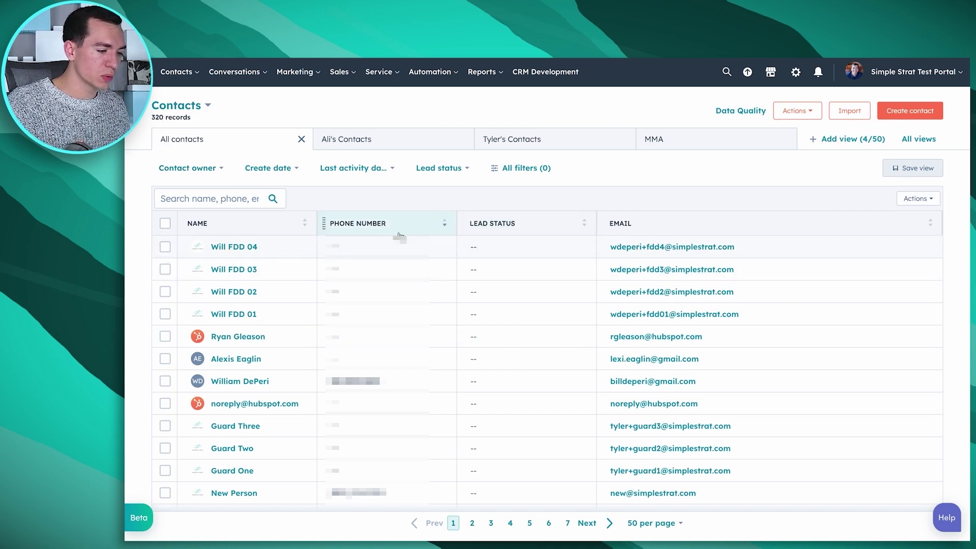
click(533, 173)
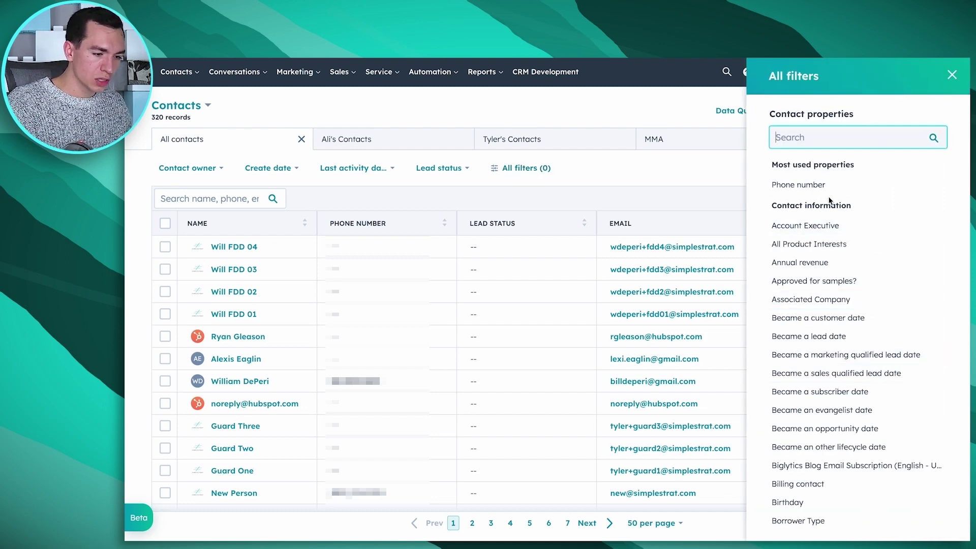
click(809, 187)
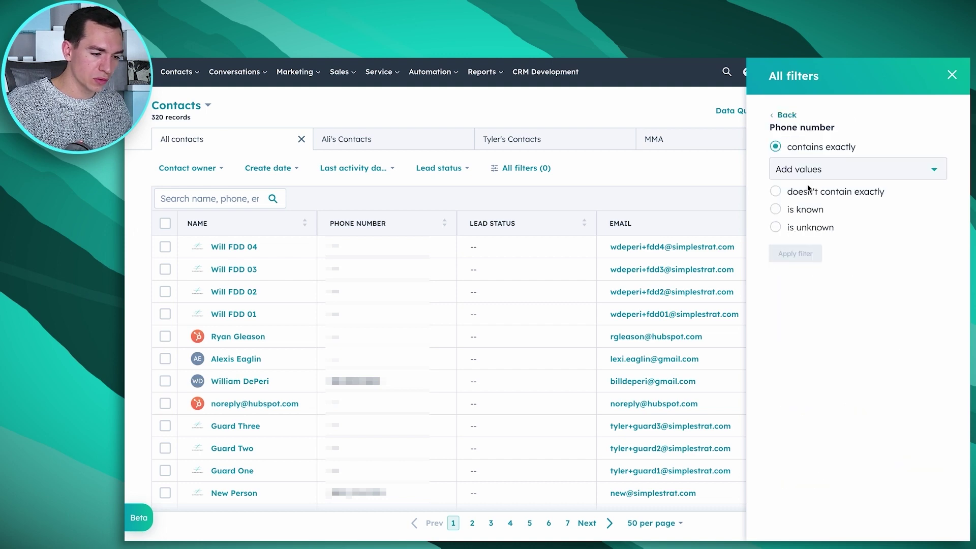
click(777, 210)
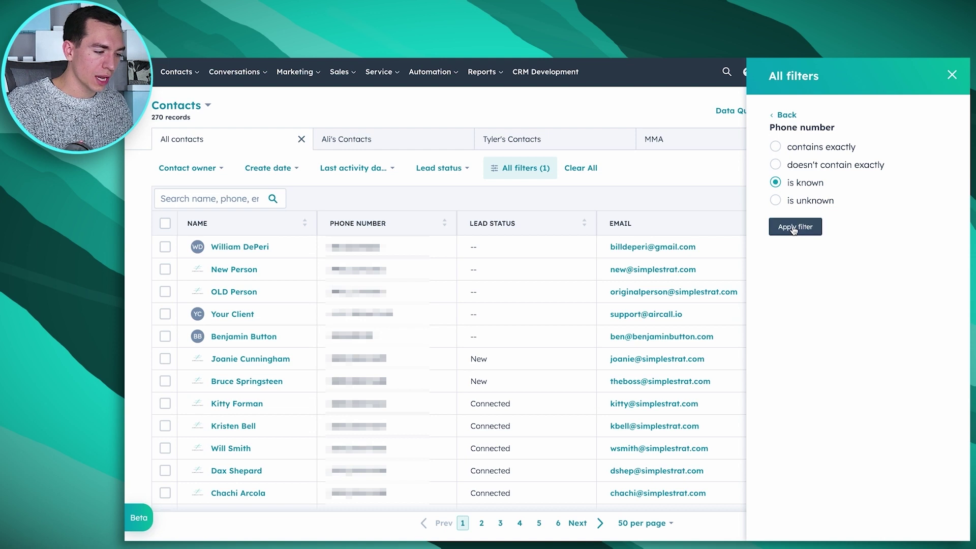
click(792, 225)
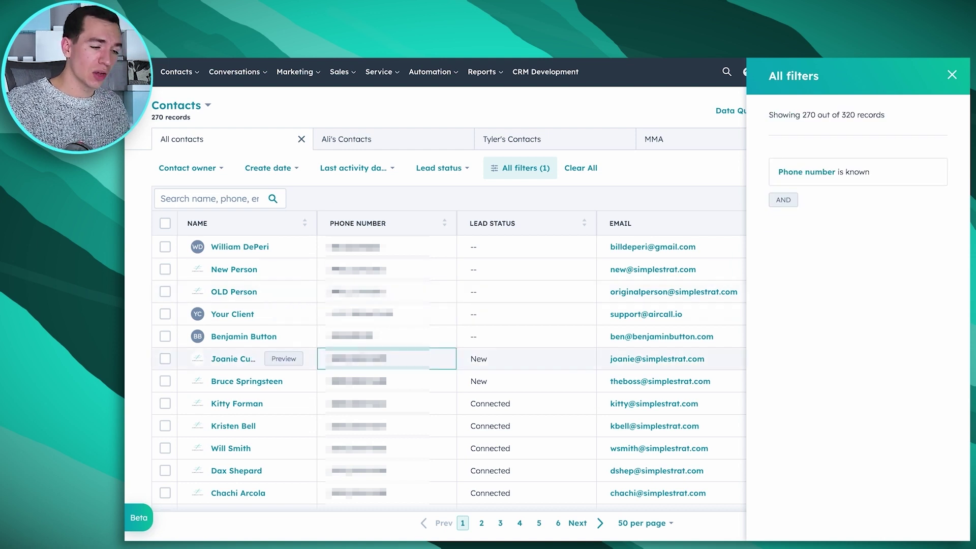
click(953, 75)
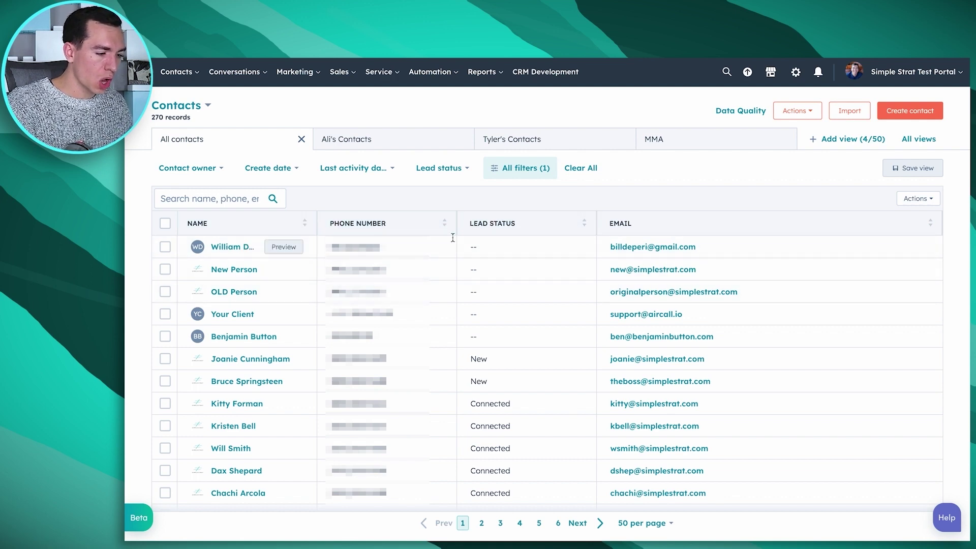
Add the Last contacted property as a column in the contacts table.
click(913, 202)
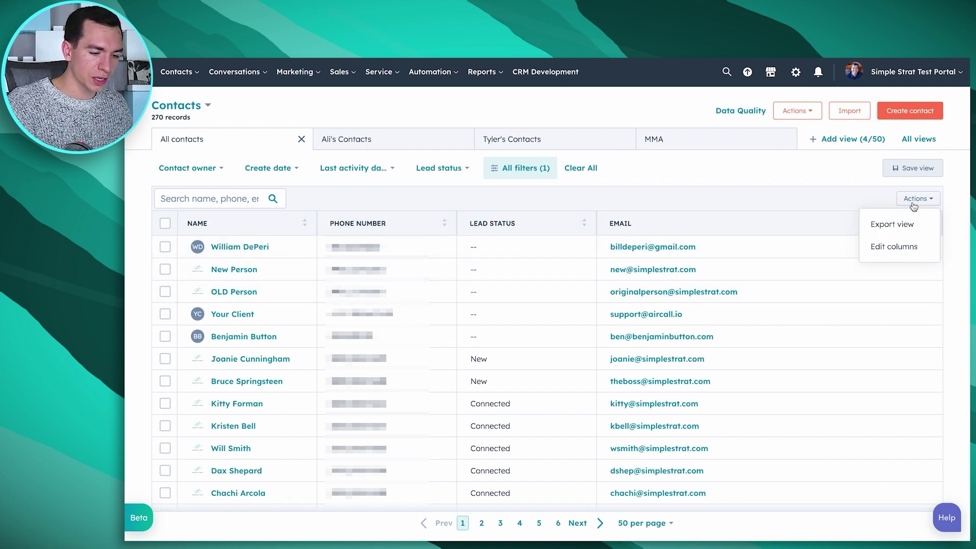
click(895, 245)
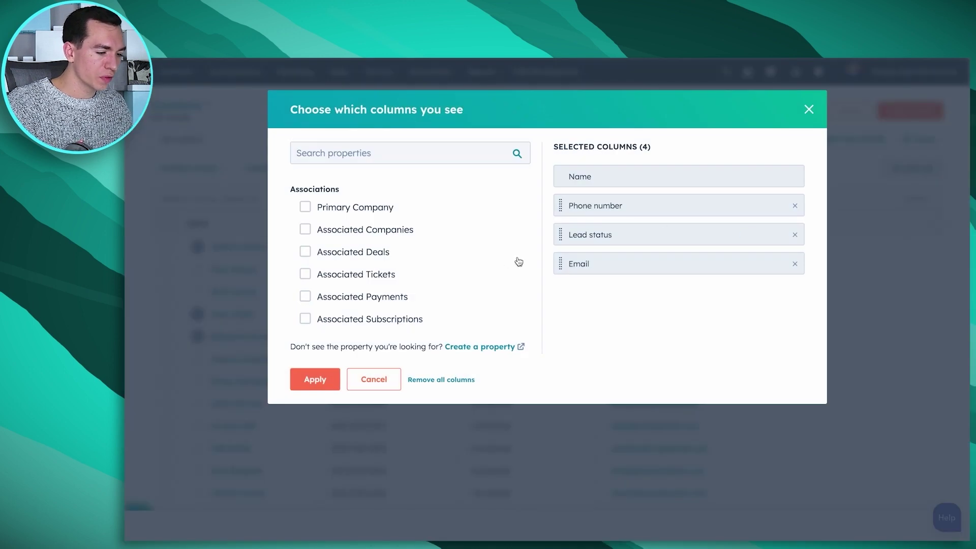
text(last)
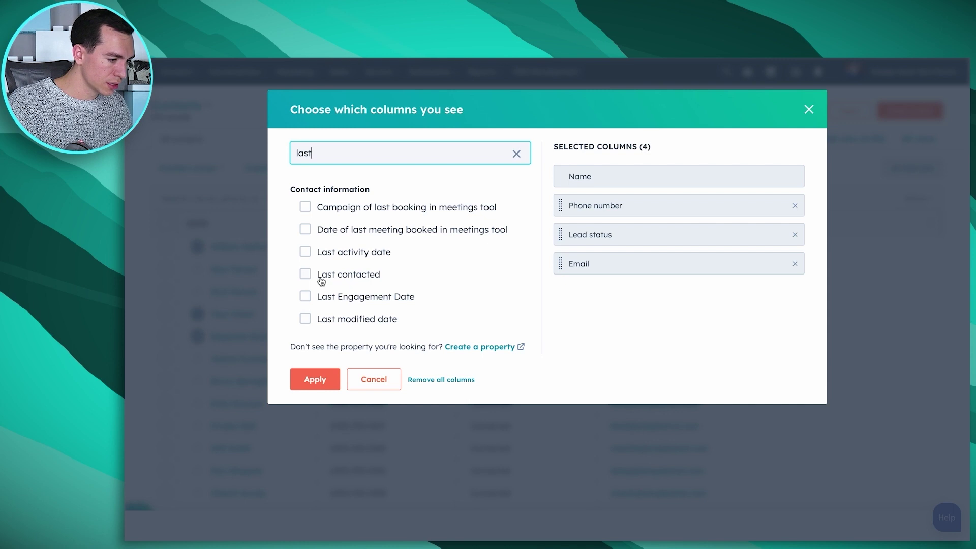
click(305, 275)
click(315, 379)
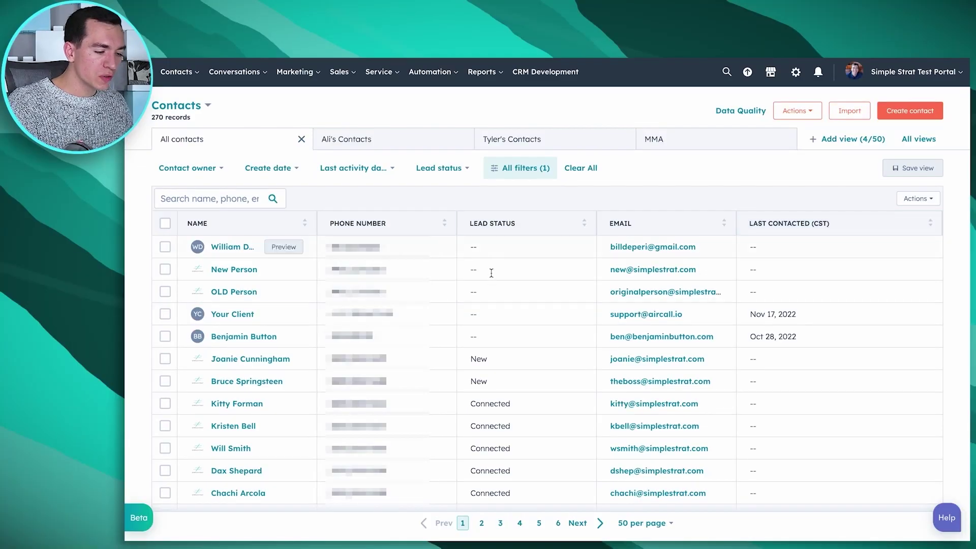
Open the first contact's record from the filtered list and return to the contacts list.
click(665, 320)
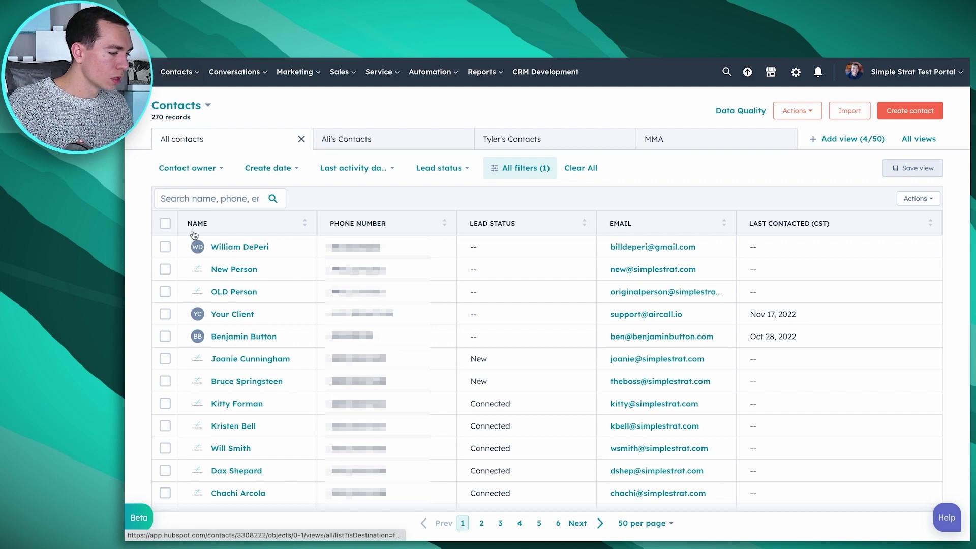
click(232, 248)
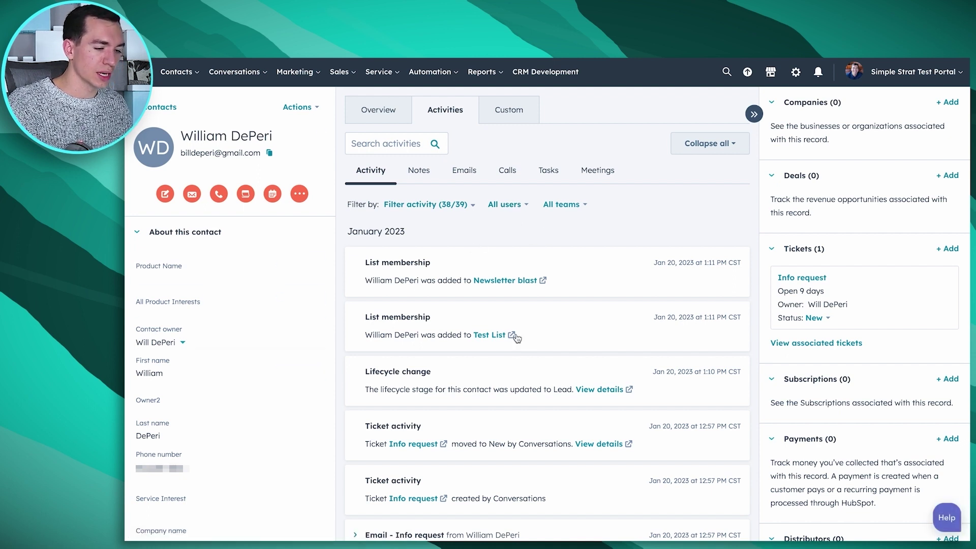
click(150, 109)
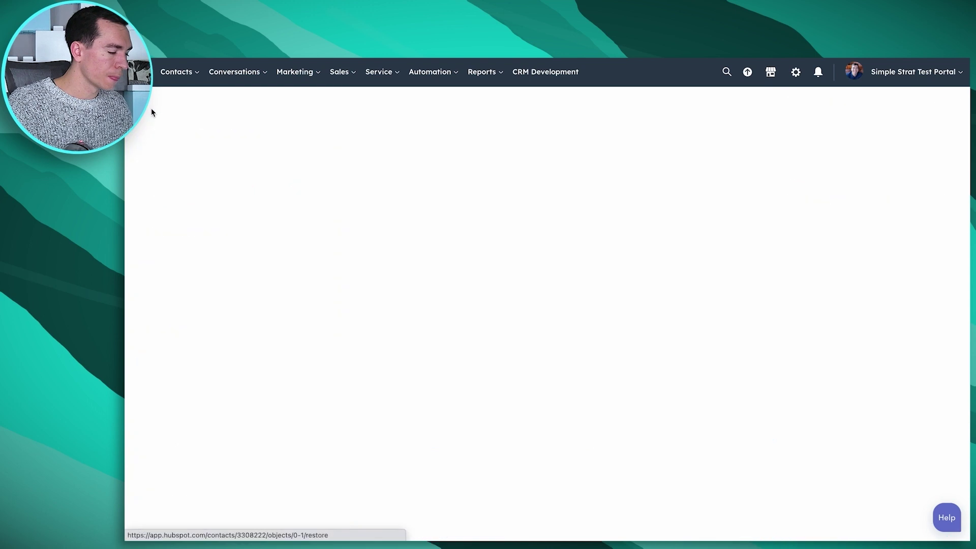
View the companies list and open the Activity Feed.
click(187, 74)
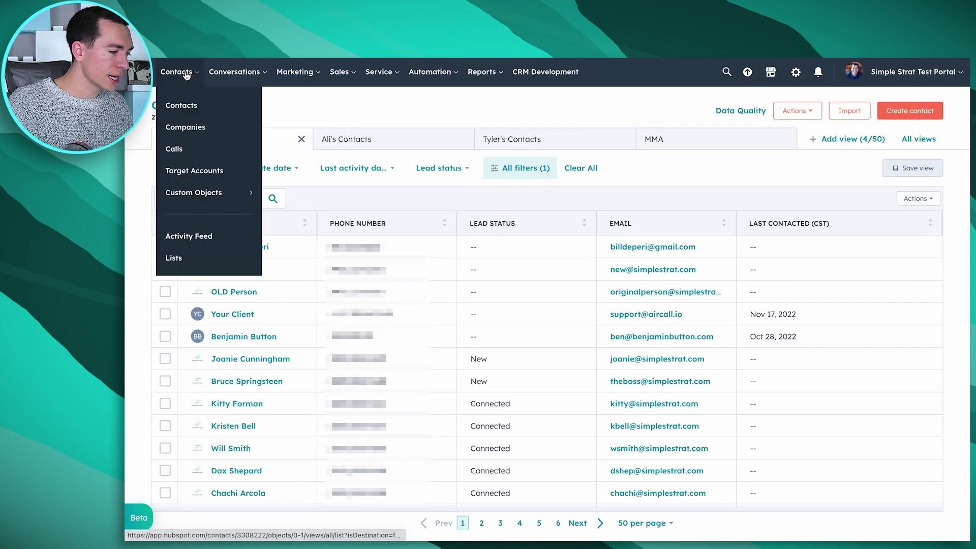
click(199, 126)
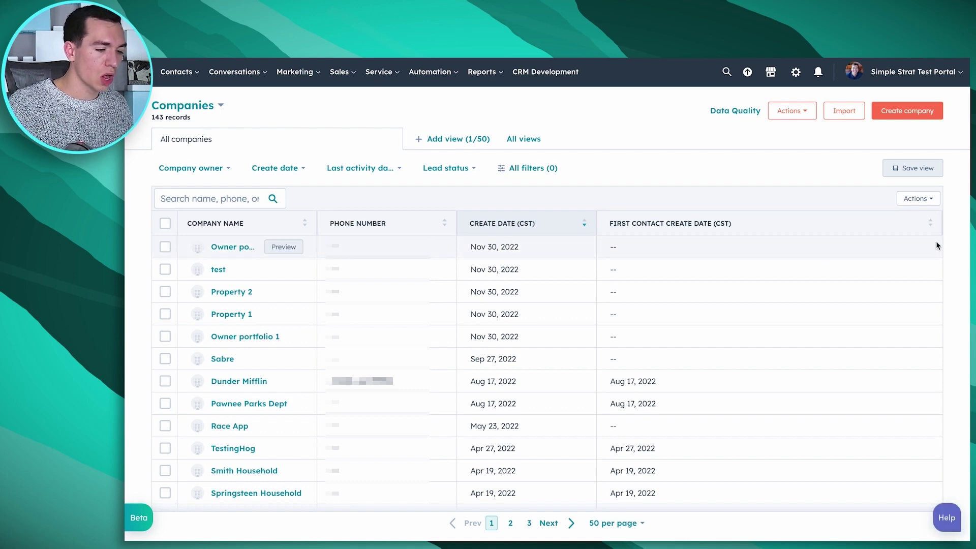
click(179, 72)
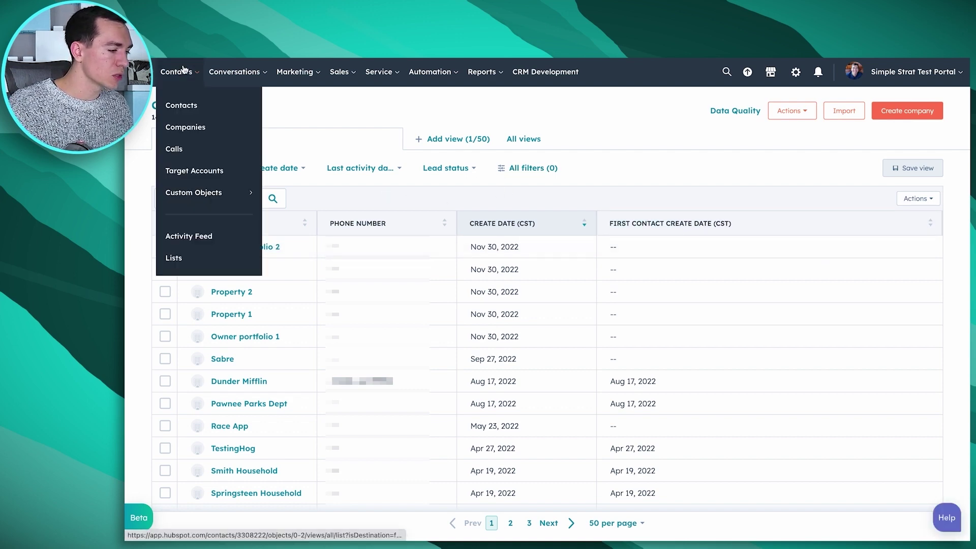
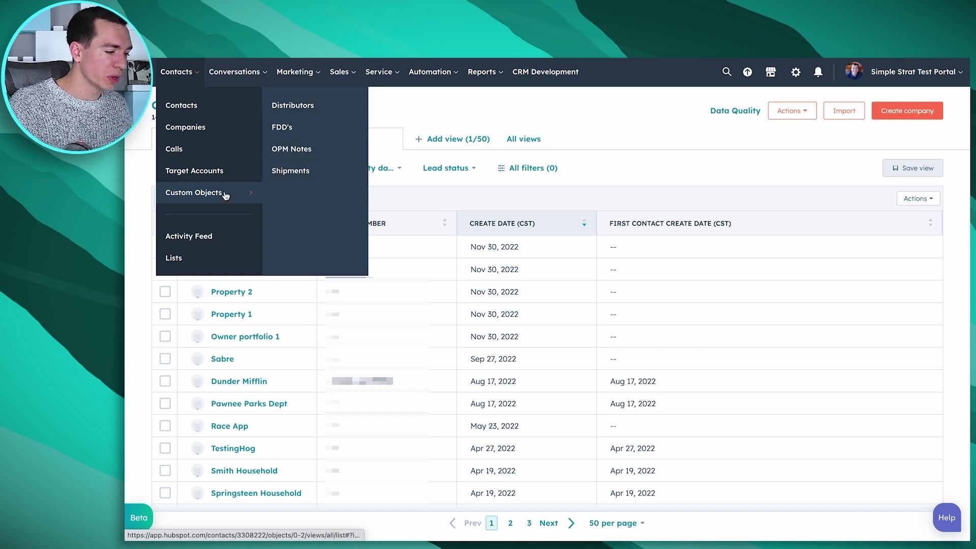
click(198, 241)
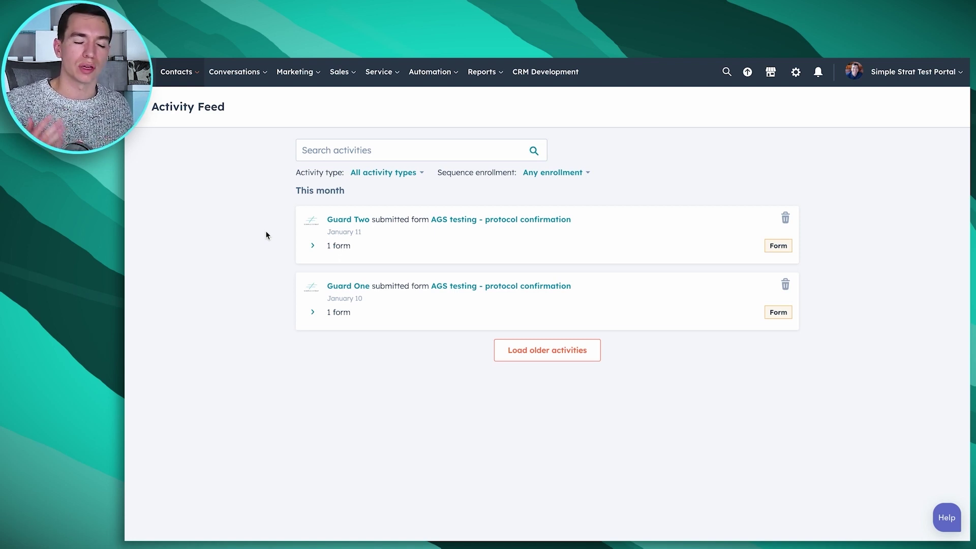
View the overview of contact lists and open the shared conversations inbox.
click(189, 75)
click(174, 259)
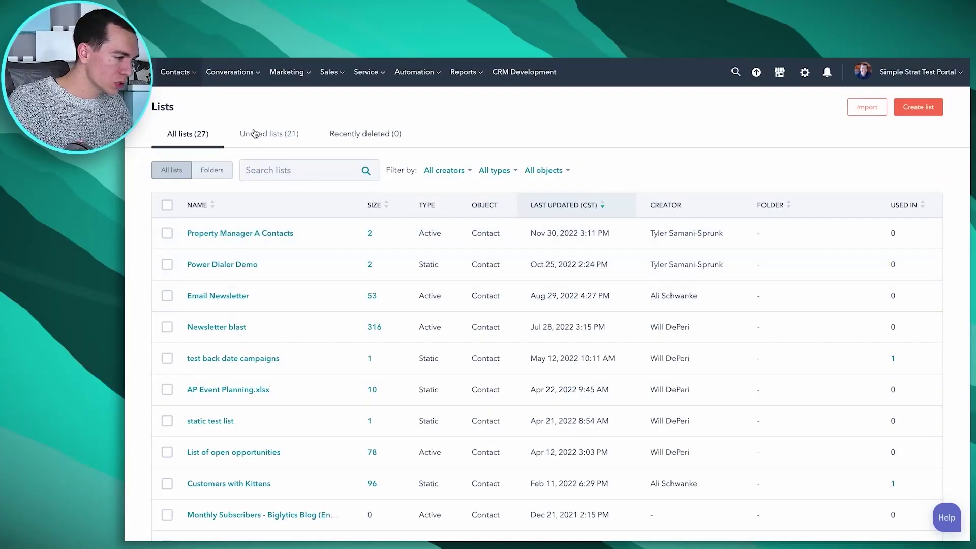
click(241, 72)
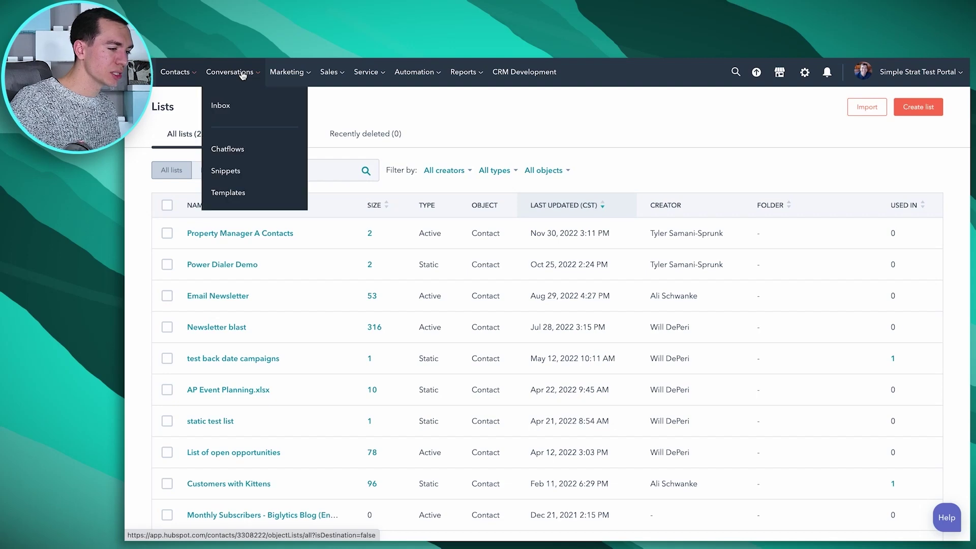
click(229, 106)
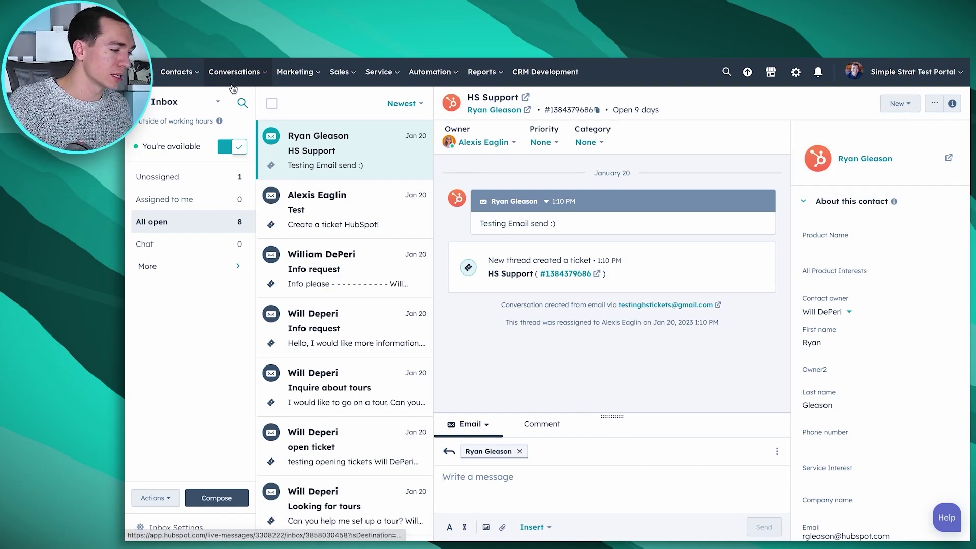
Open the Chatflows page and review the existing live chat and bot chatflows.
click(249, 76)
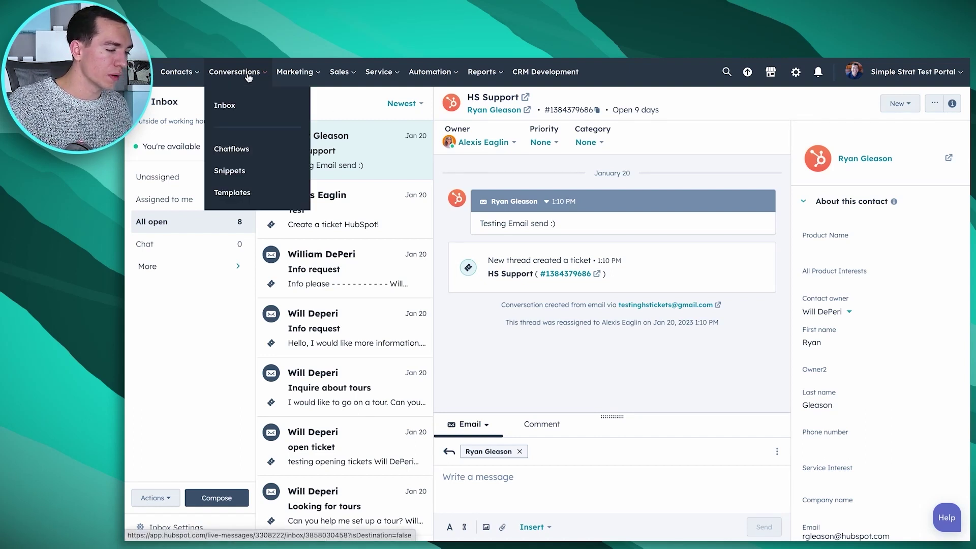
click(242, 153)
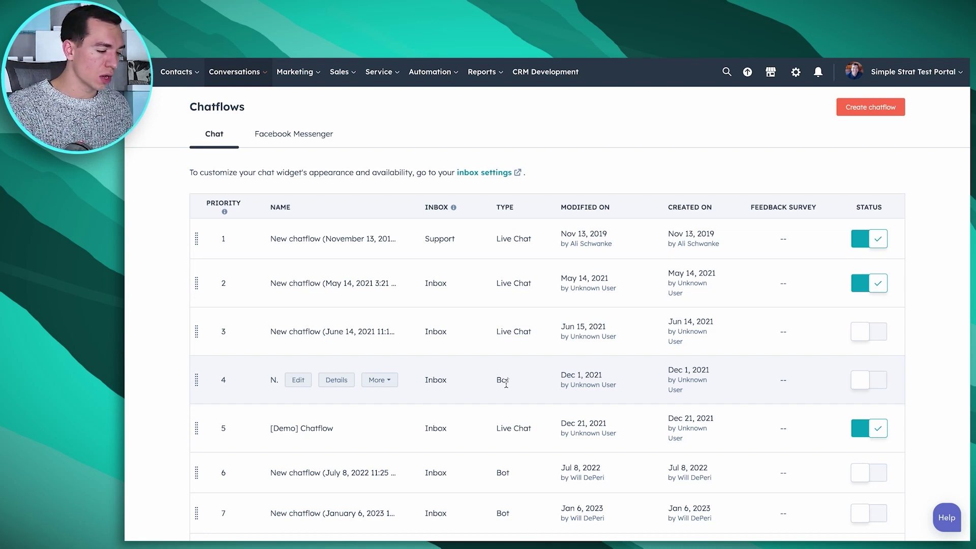
scroll(513, 458, down, 2)
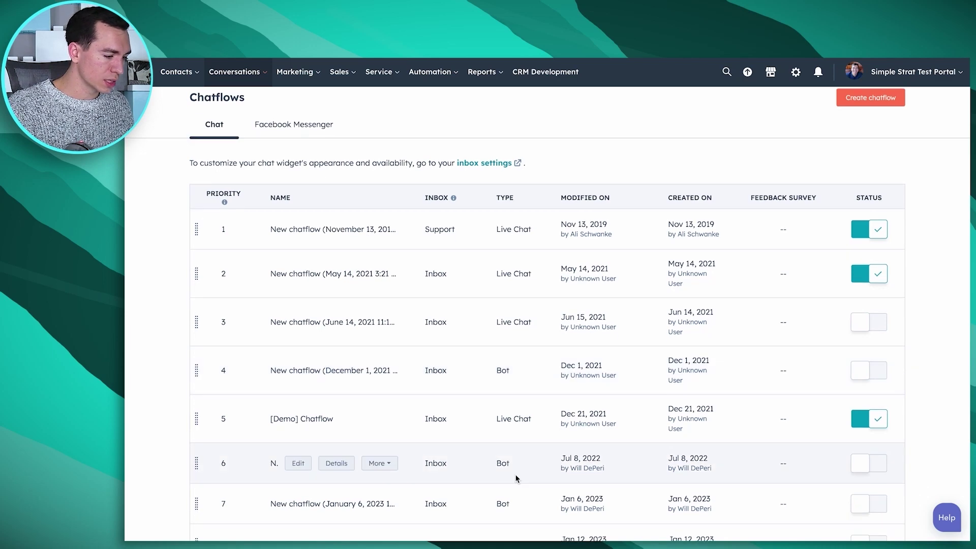
scroll(486, 476, up, 2)
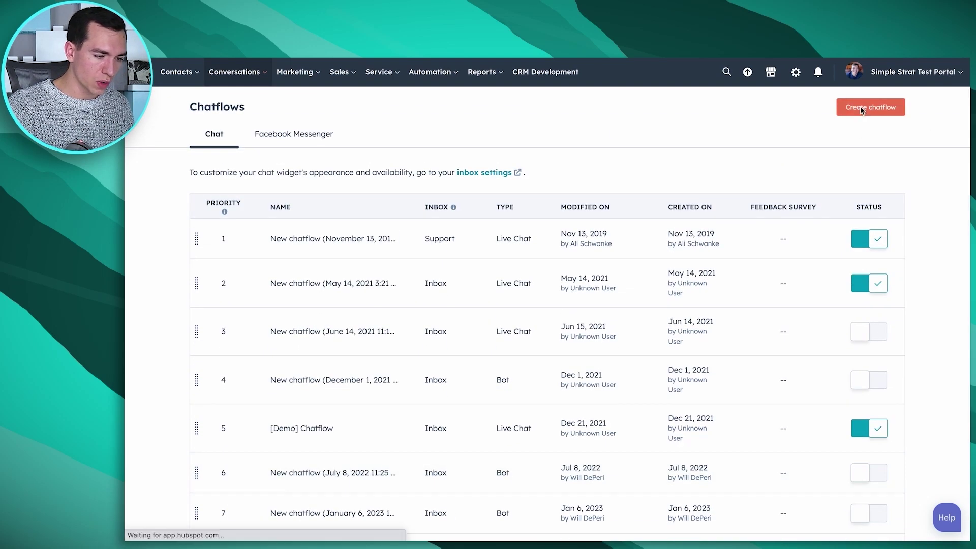
Start a new chatflow for the Website channel and review the available live chat and bot types.
click(860, 107)
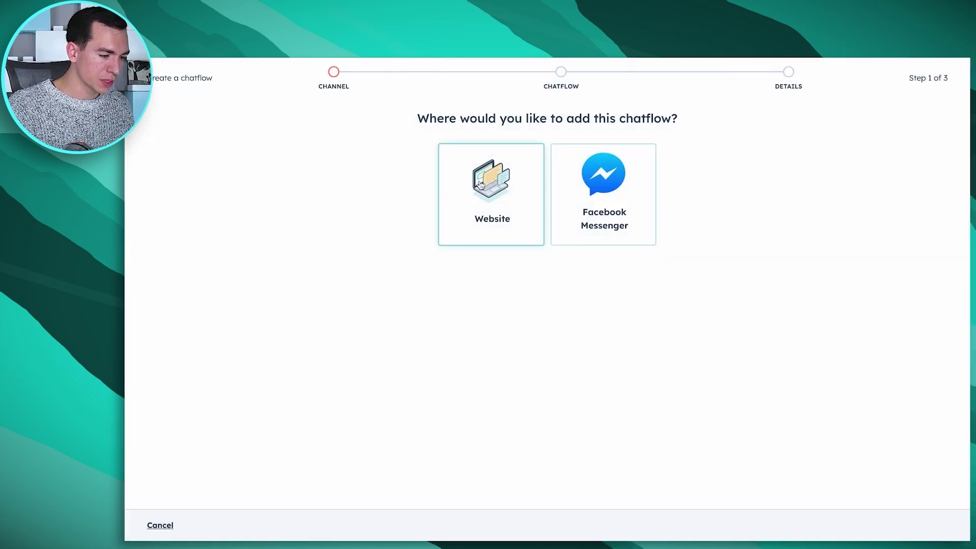
click(503, 206)
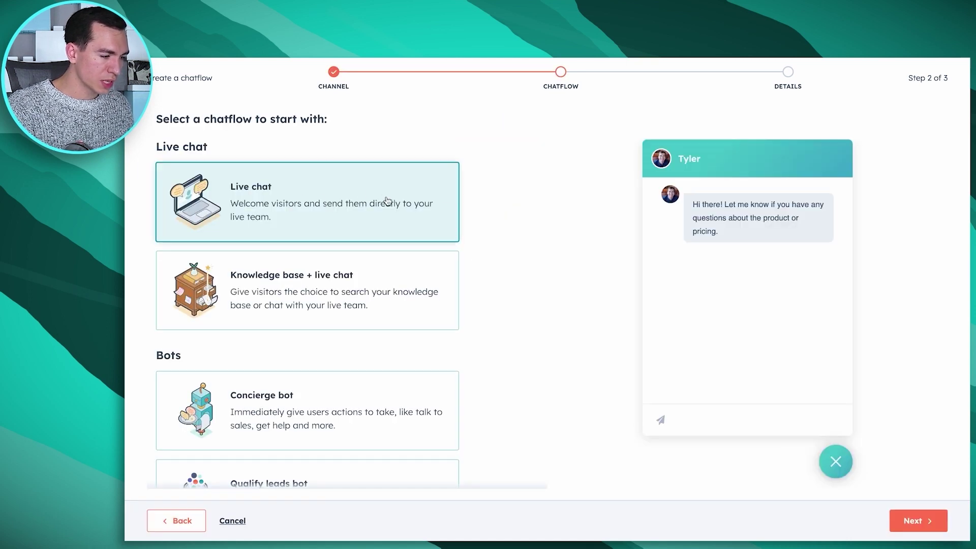
scroll(434, 327, down, 5)
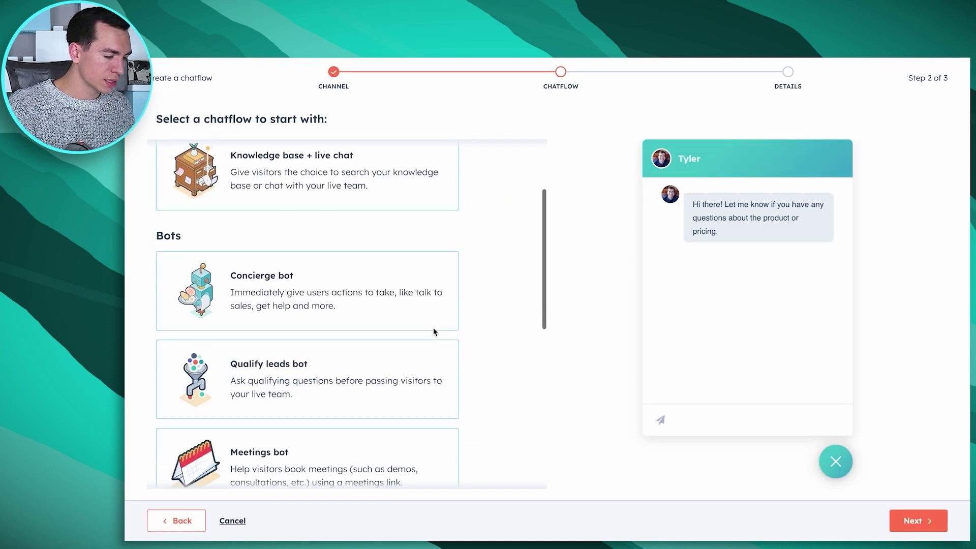
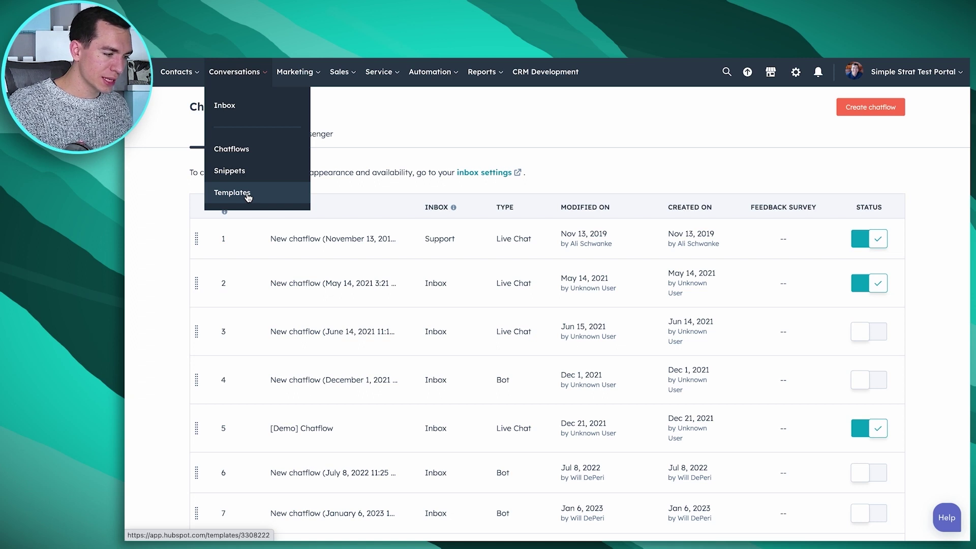
Open the email templates page, view the "Contact us form fill 01" template and close it without changes.
click(248, 195)
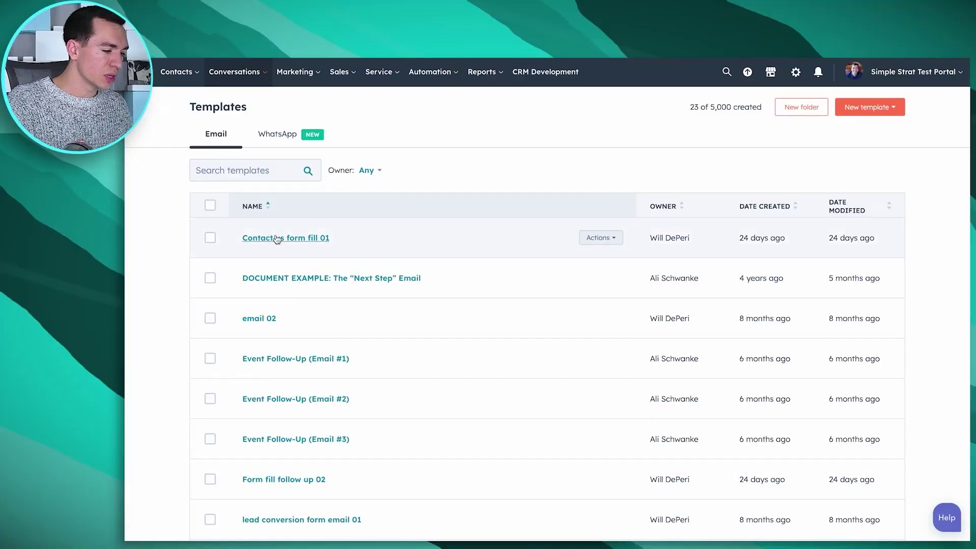
click(277, 238)
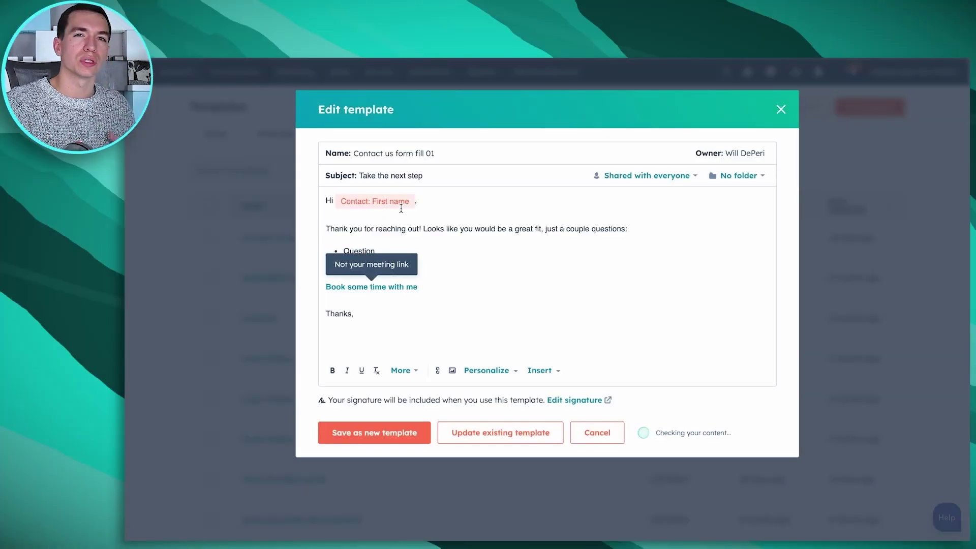
click(781, 109)
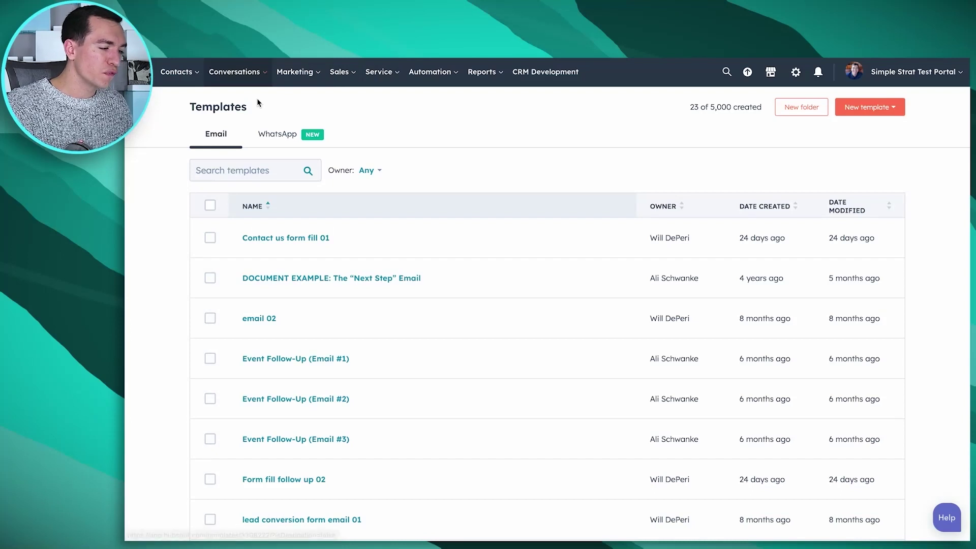
On the Snippets page, draft a snippet with text "flkajlfjdsalk;fjadsklfjldksajflakdsjflkasdjfka" and shortcut "shortcut", and cancel it without saving.
click(251, 71)
click(232, 192)
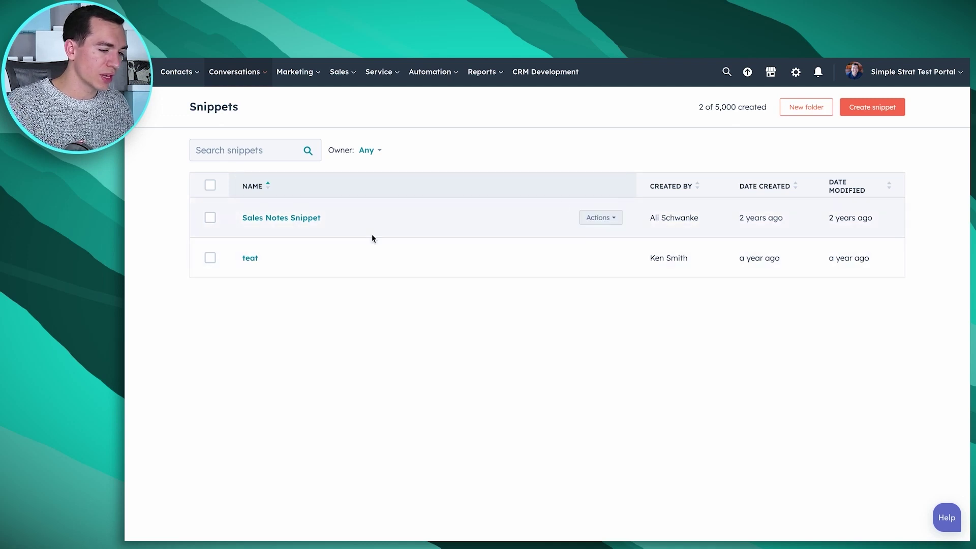
click(877, 115)
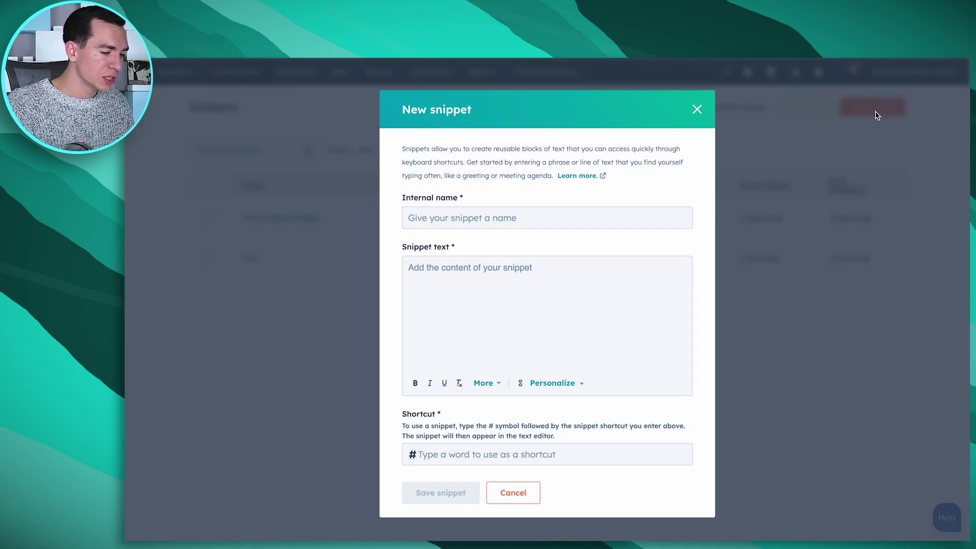
click(489, 283)
text(flkajlfjdsalk;fjadsklfjldksajflakdsjflkasdjfka)
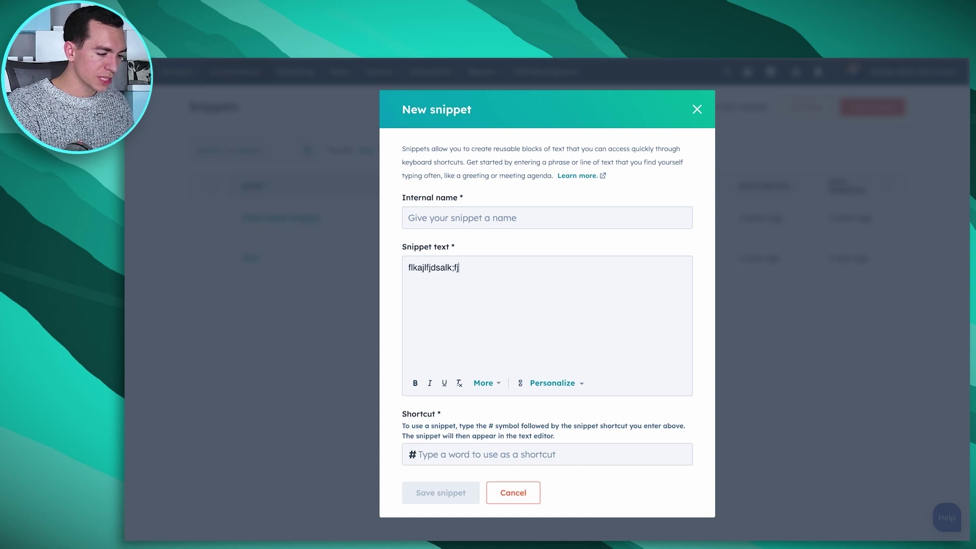
click(436, 454)
text(shortcut)
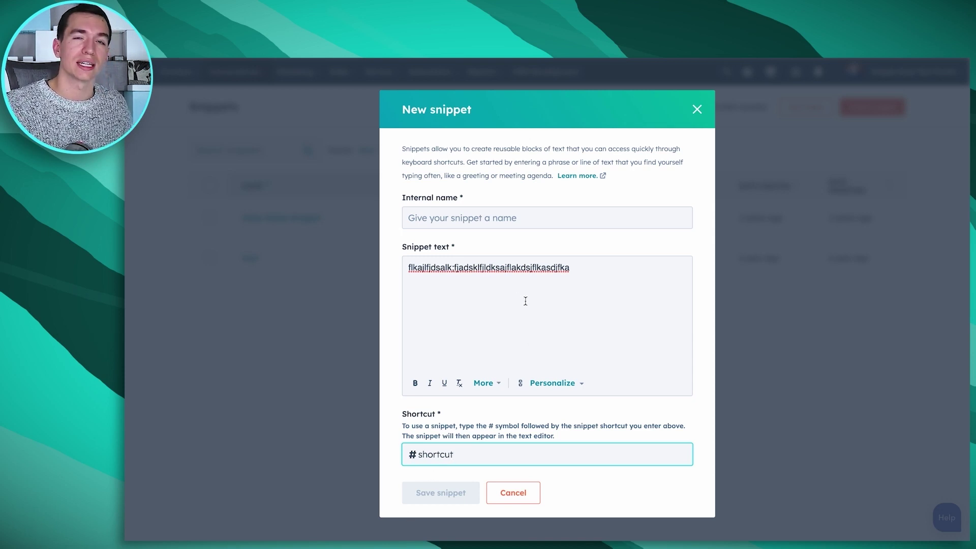
click(527, 498)
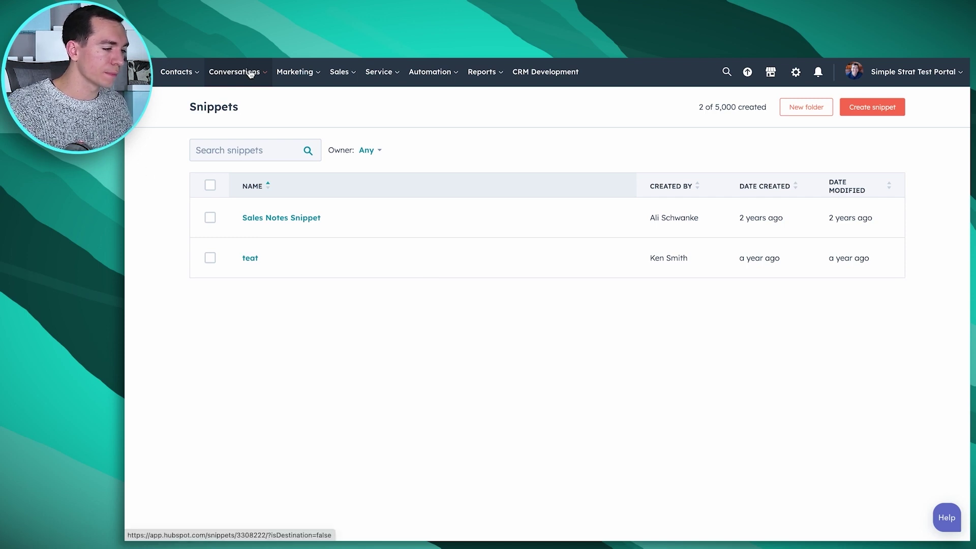
View the marketing Ads page and open the Marketing Email overview.
click(295, 72)
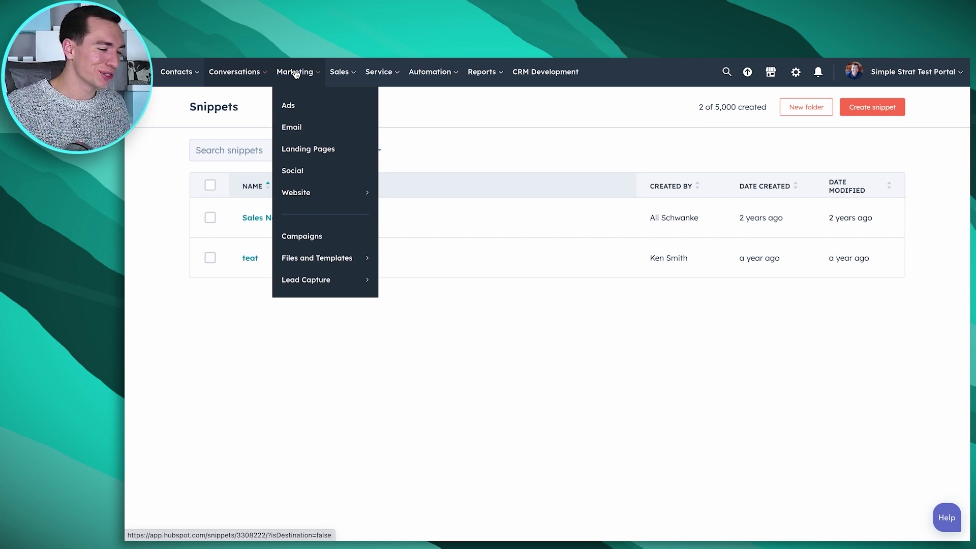
click(301, 107)
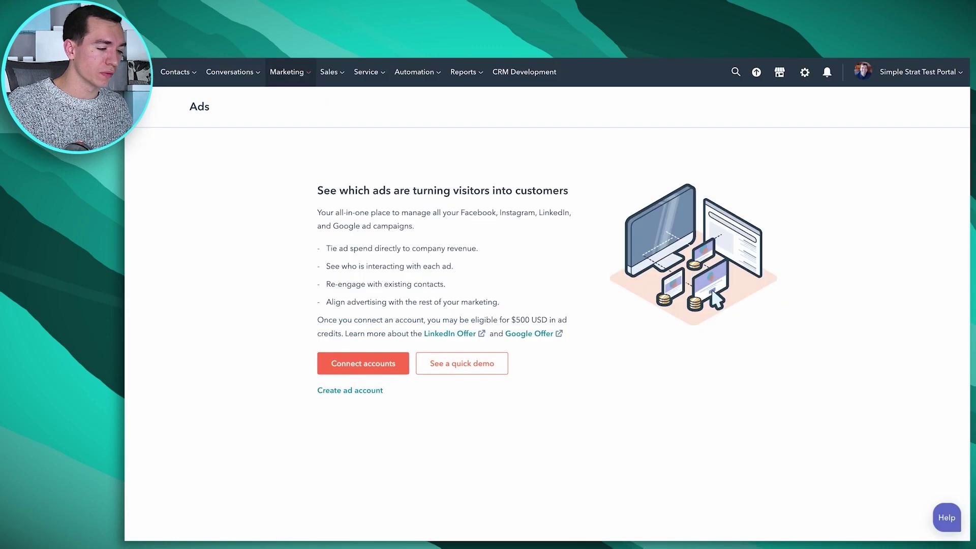
click(295, 83)
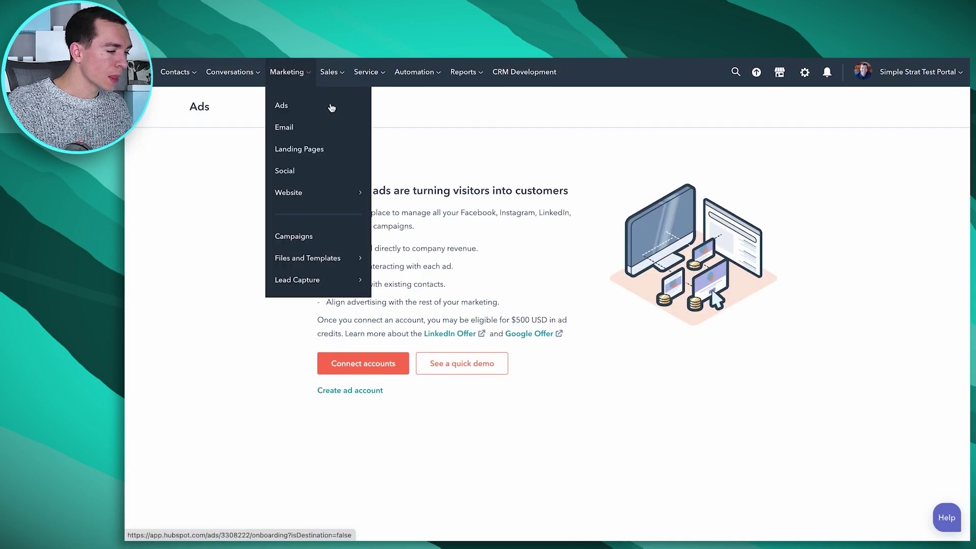
click(285, 130)
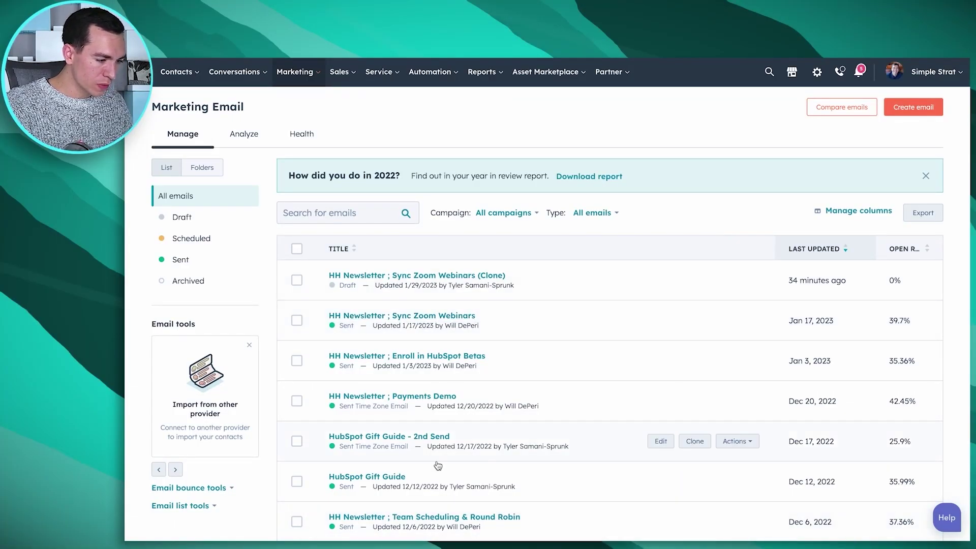
Review the performance of the sent email "HH Newsletter ; Sync Zoom Webinars" and return to the email list.
click(445, 317)
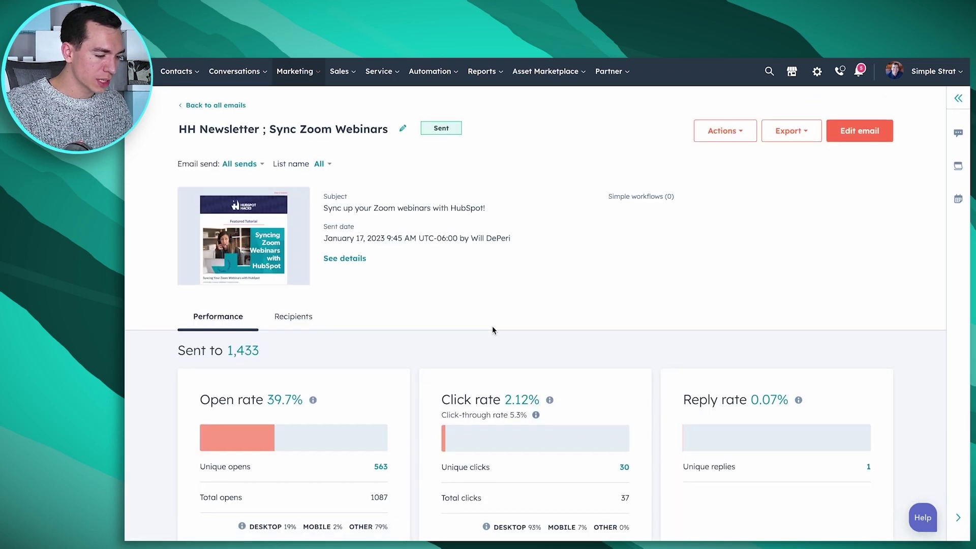
scroll(492, 329, down, 3)
scroll(445, 451, up, 2)
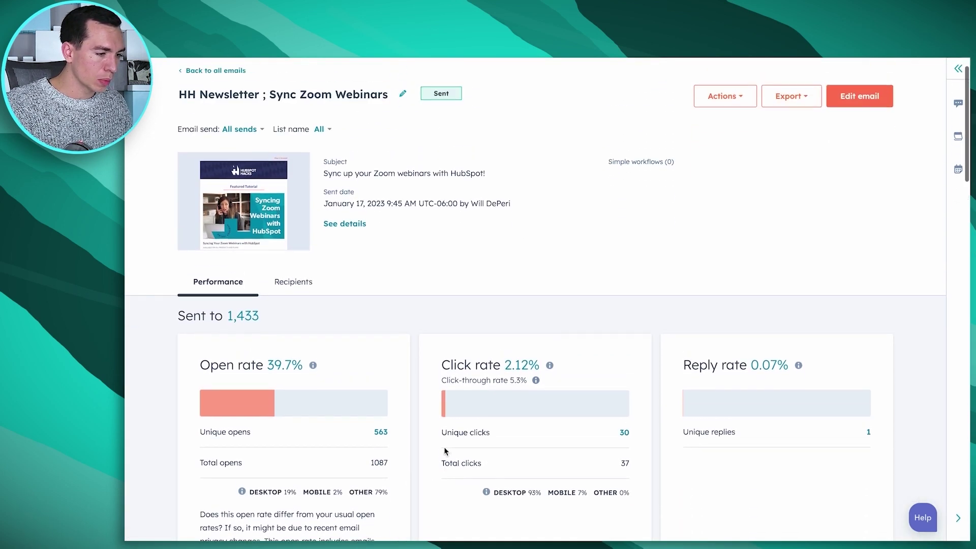
scroll(445, 451, up, 1)
click(236, 106)
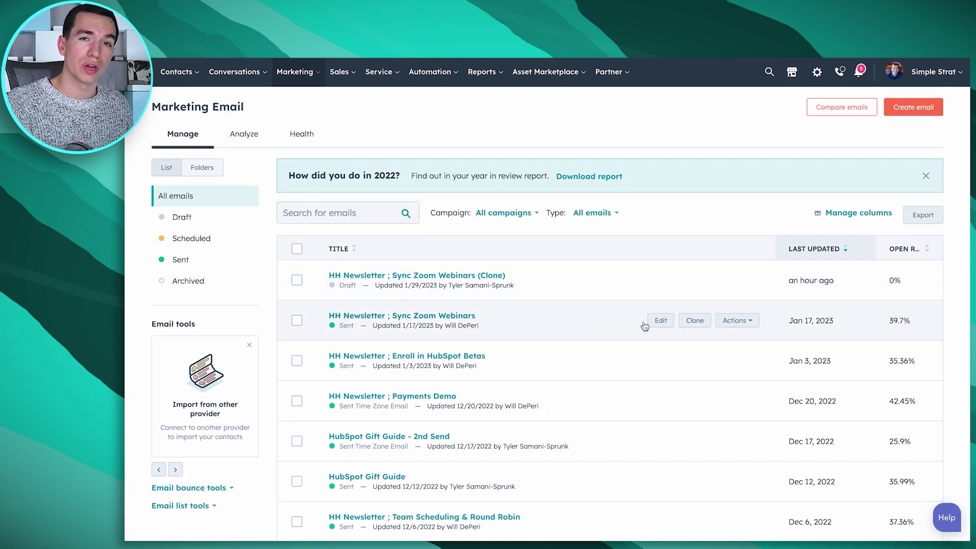
Clone the "HH Newsletter ; Sync Zoom Webinars" email as a Regular email and look through its content in the editor.
click(696, 321)
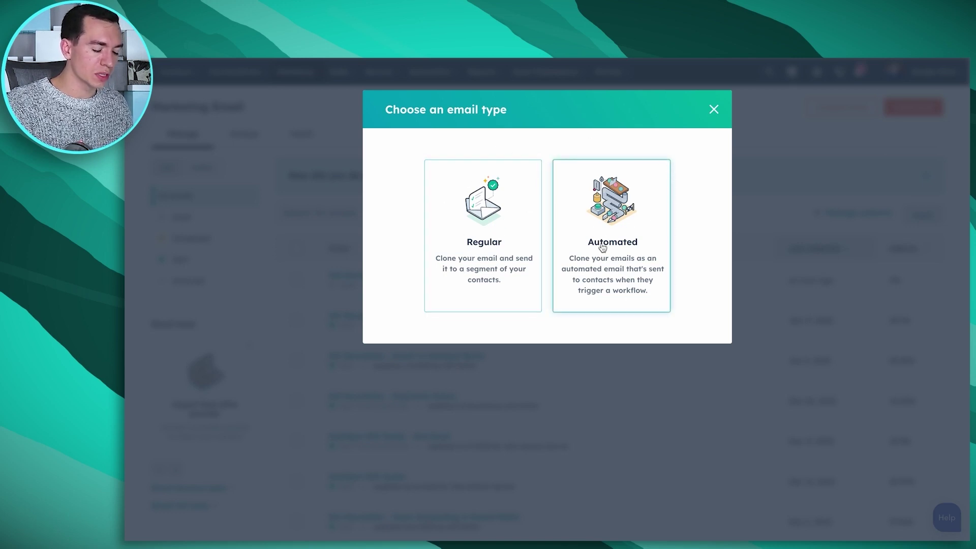
click(484, 249)
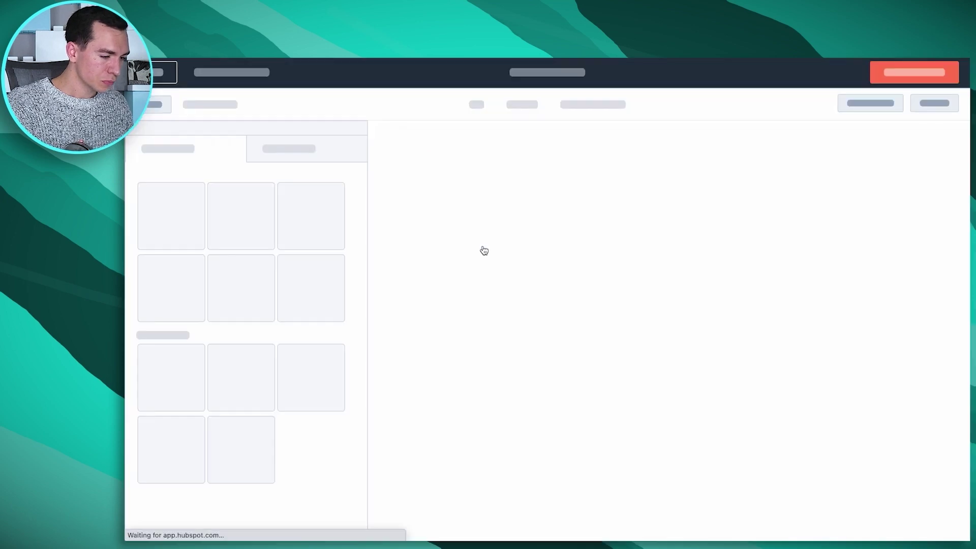
scroll(404, 294, down, 3)
scroll(406, 295, down, 10)
scroll(406, 295, down, 5)
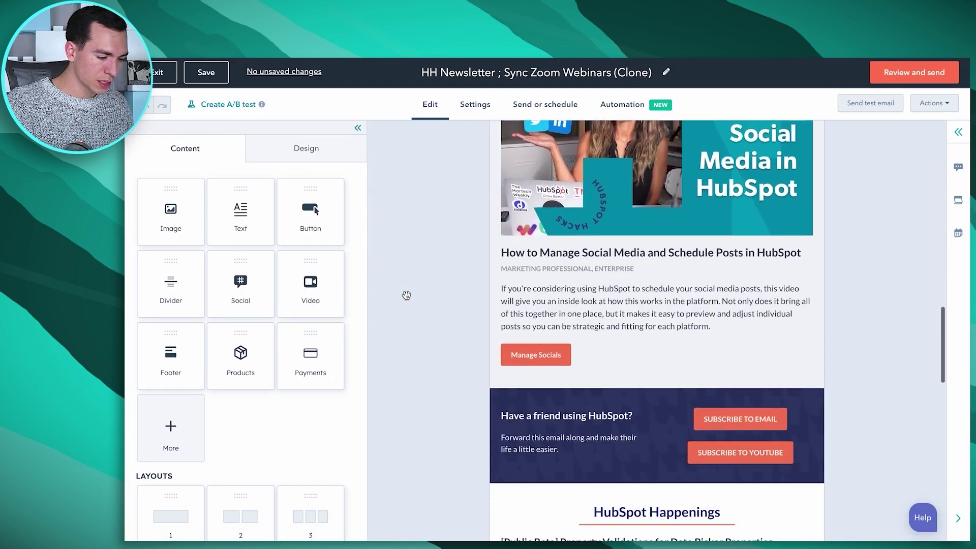
scroll(406, 295, up, 10)
scroll(406, 295, up, 4)
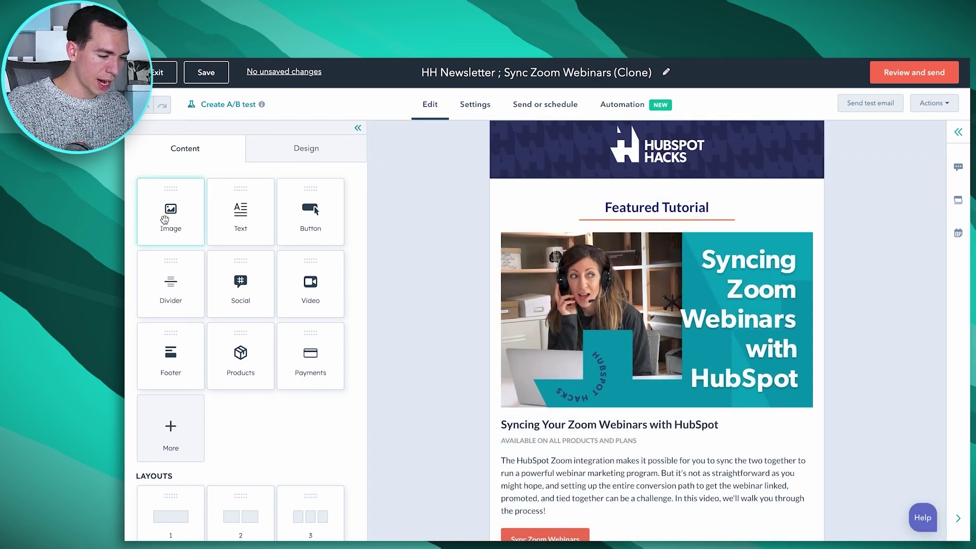
Insert an empty image block under the Featured Tutorial heading and append "adlkfjadl;kfj" to the Zoom integration paragraph.
drag(165, 219, 604, 239)
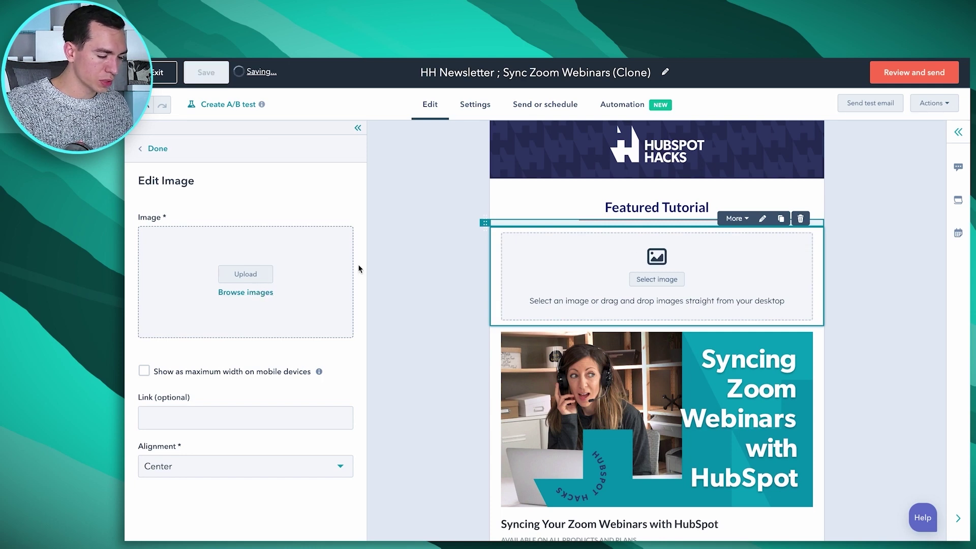
scroll(617, 341, down, 6)
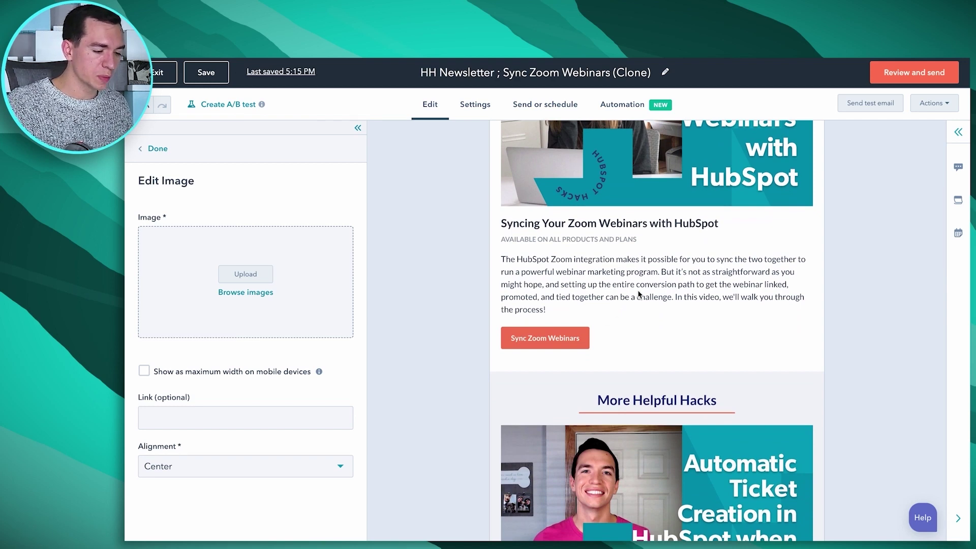
click(570, 317)
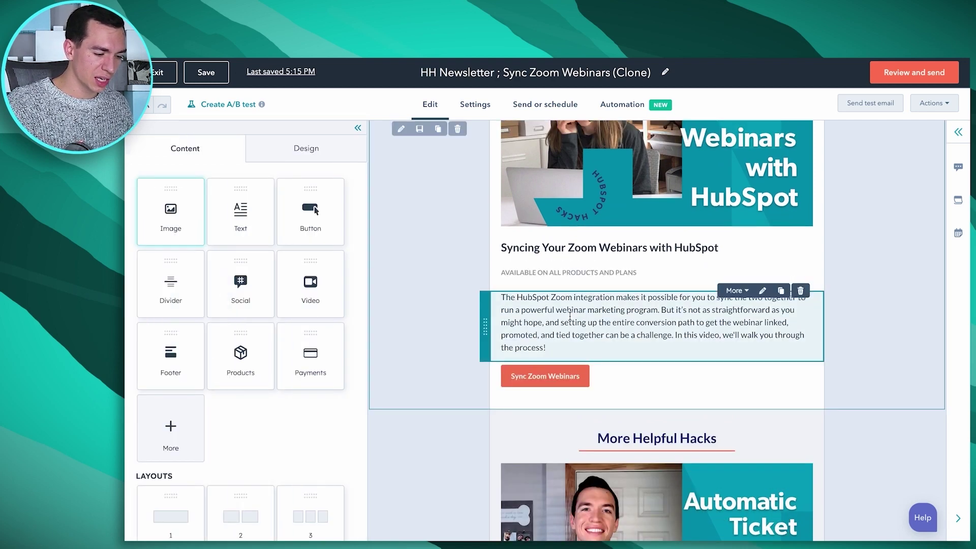
click(569, 344)
text(adlkfjadl;kfj)
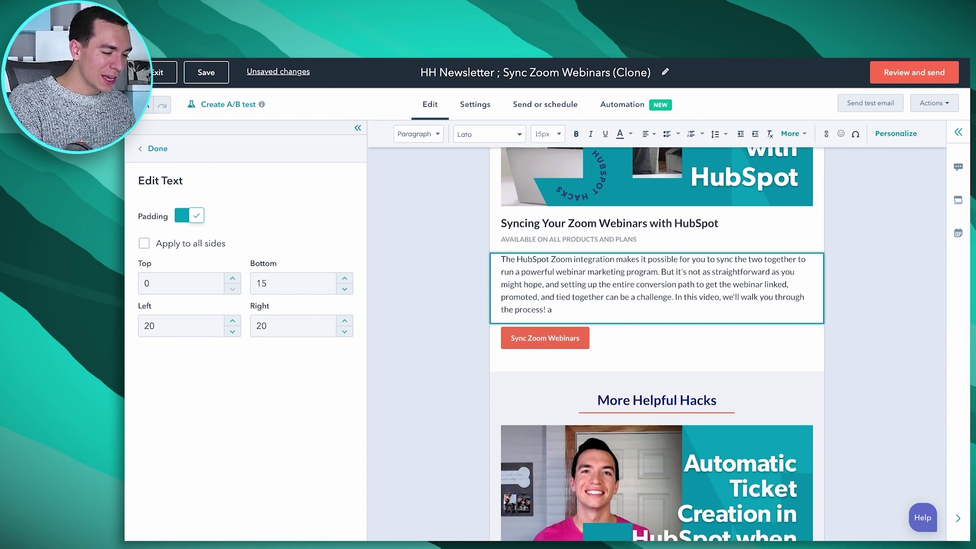
Review the cloned email's settings and its recipient and sending options, and exit the email editor.
click(480, 115)
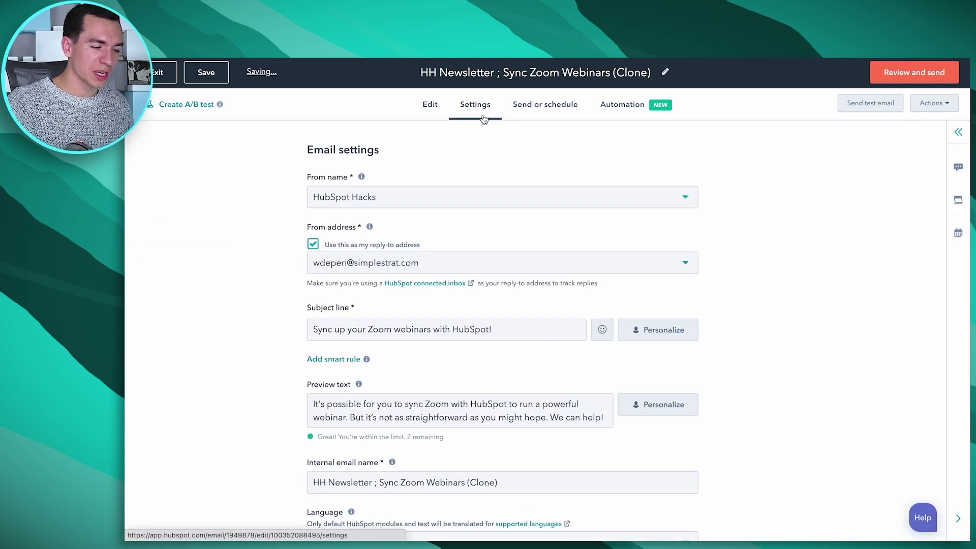
click(552, 113)
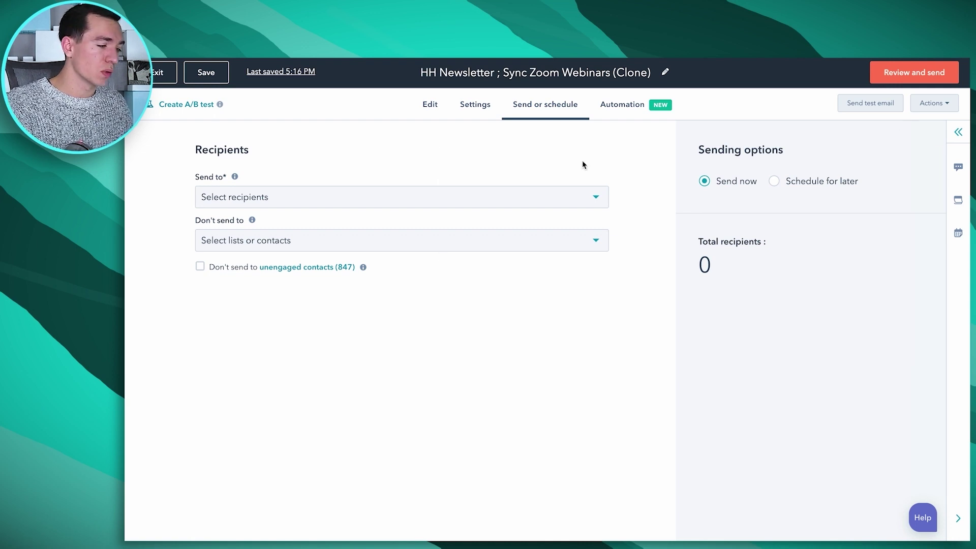
click(159, 76)
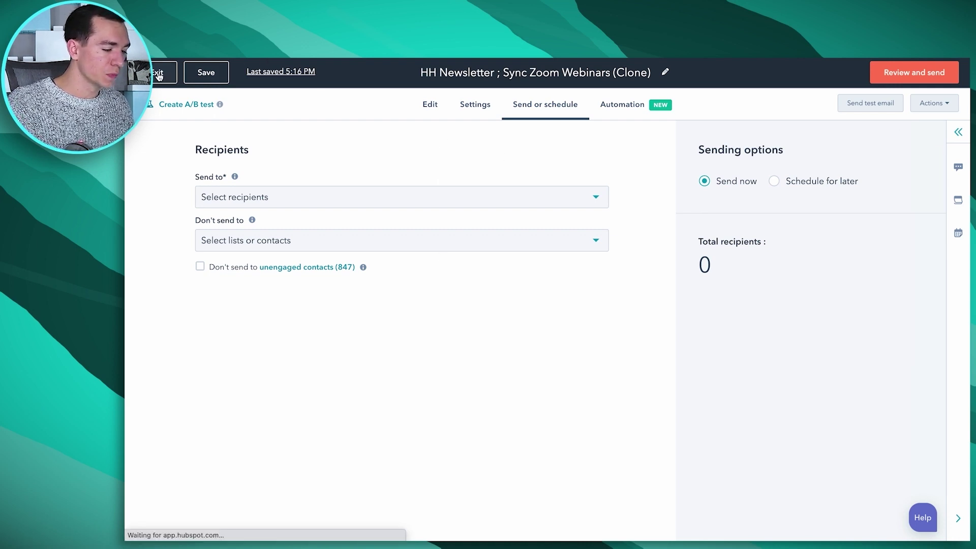
Browse the landing pages and view the live page of "LP_ISS_Recession Proof Sales Guide" from its details.
click(310, 74)
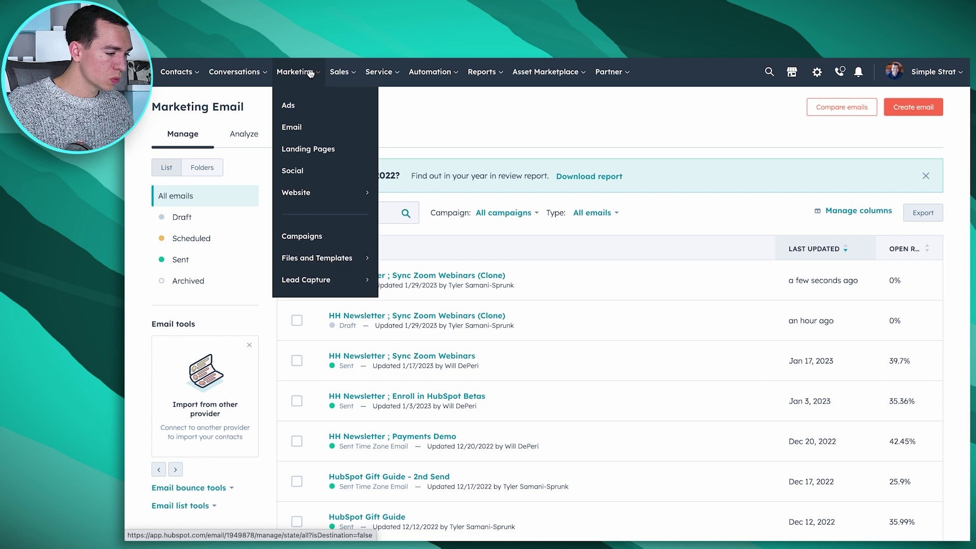
click(317, 149)
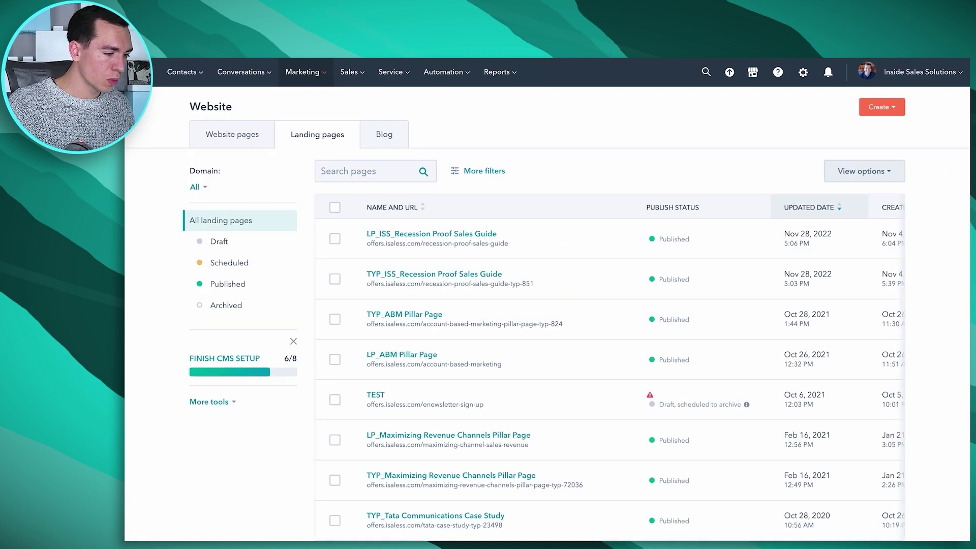
scroll(551, 344, down, 2)
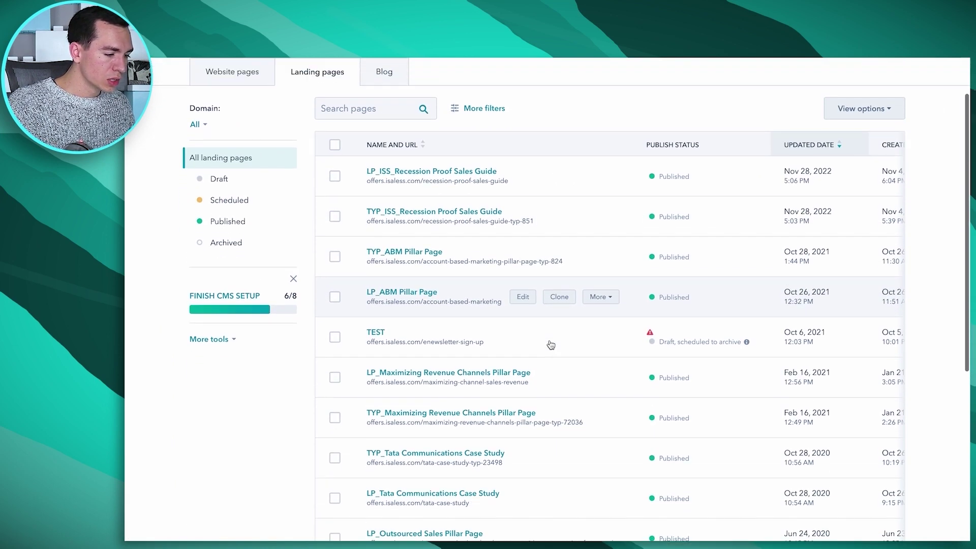
click(413, 205)
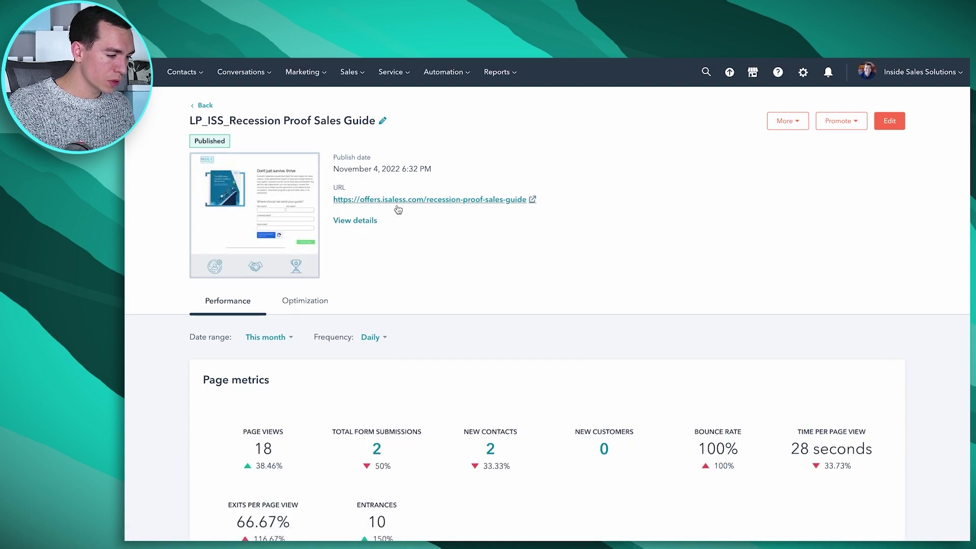
click(394, 204)
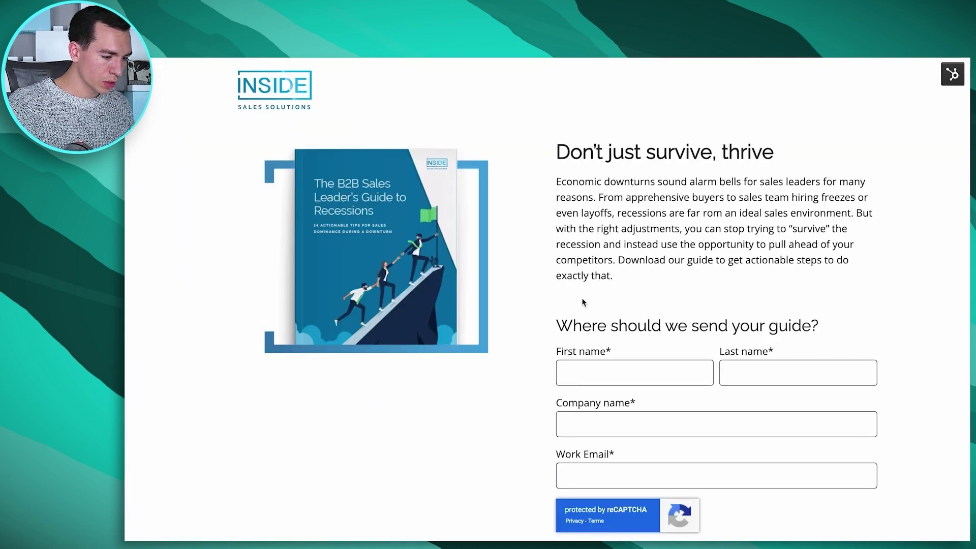
scroll(583, 302, down, 6)
scroll(584, 302, up, 5)
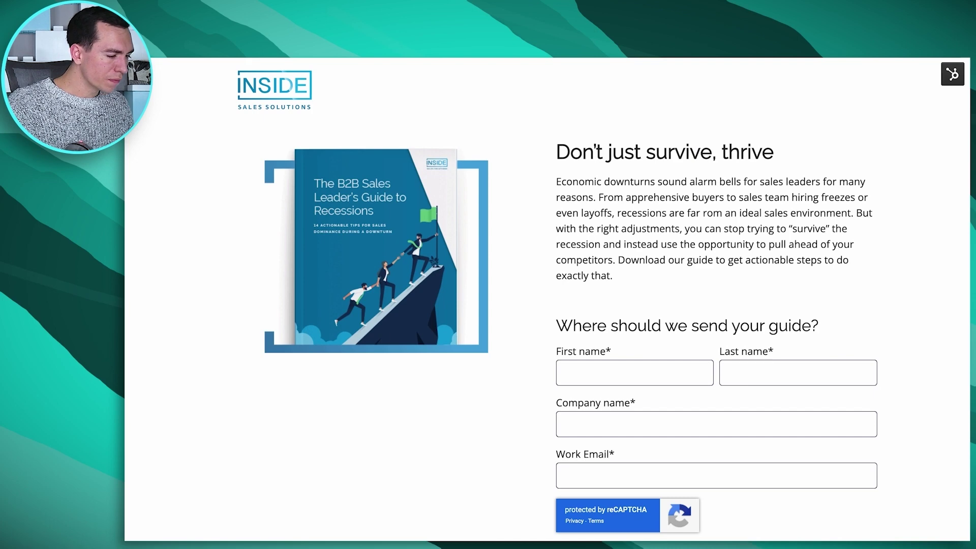
key(ctrl+w)
Look through the Recession Proof Sales Guide landing page's rich text content and page settings in the editor, and exit.
click(889, 120)
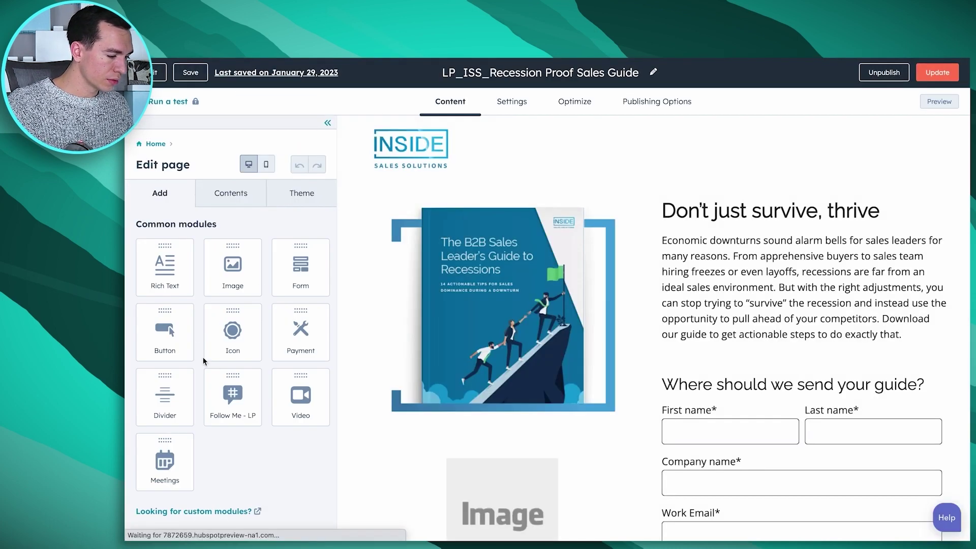
click(810, 302)
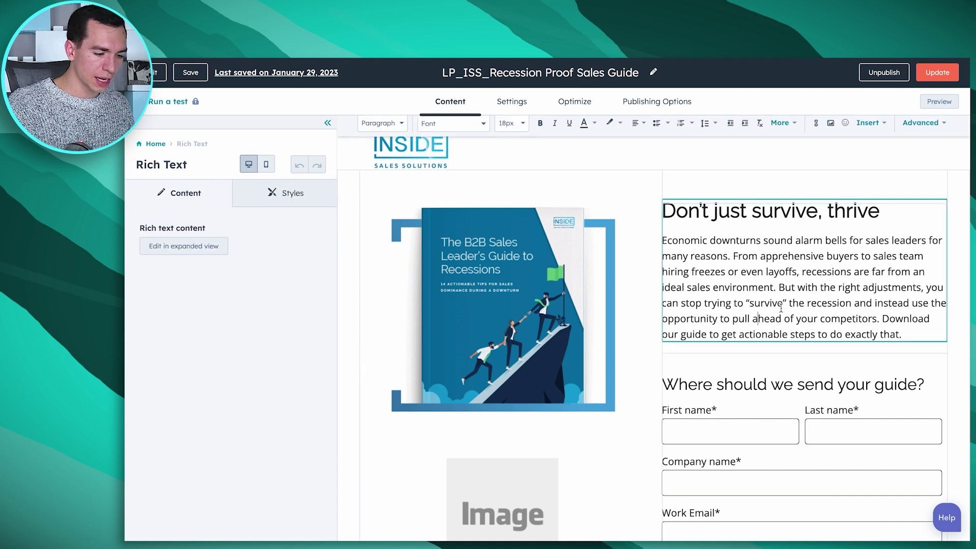
click(512, 101)
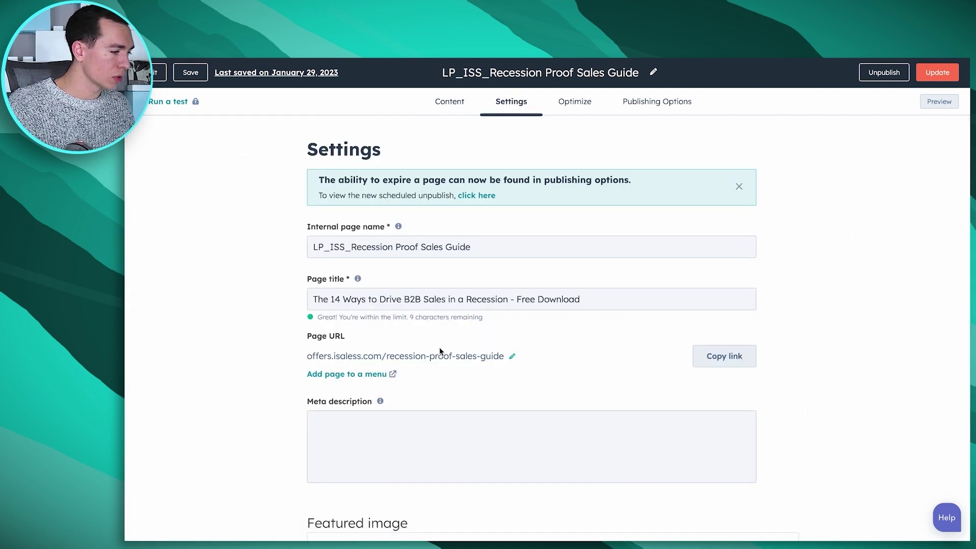
click(450, 102)
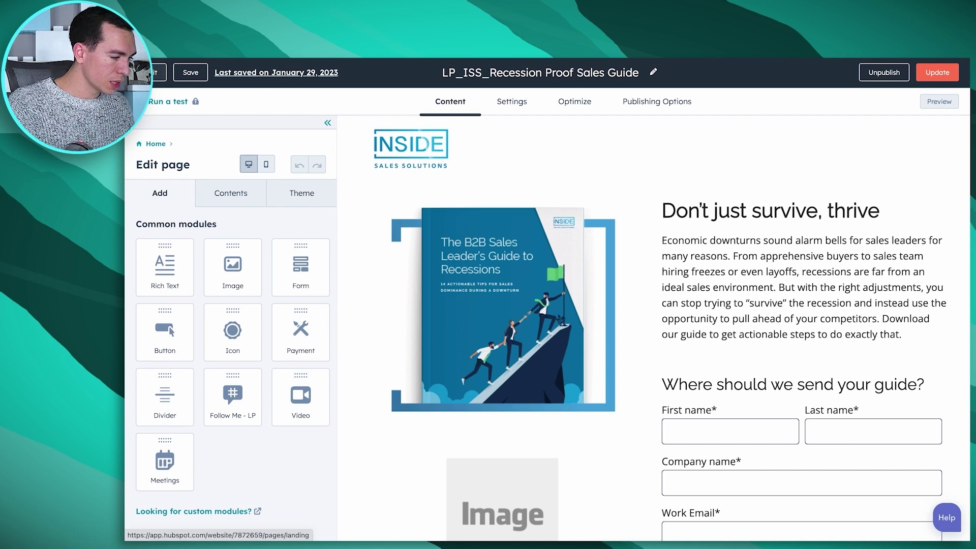
click(155, 72)
Review the performance details of the "LP_ISS_Recession Proof Sales Guide" landing page.
click(411, 237)
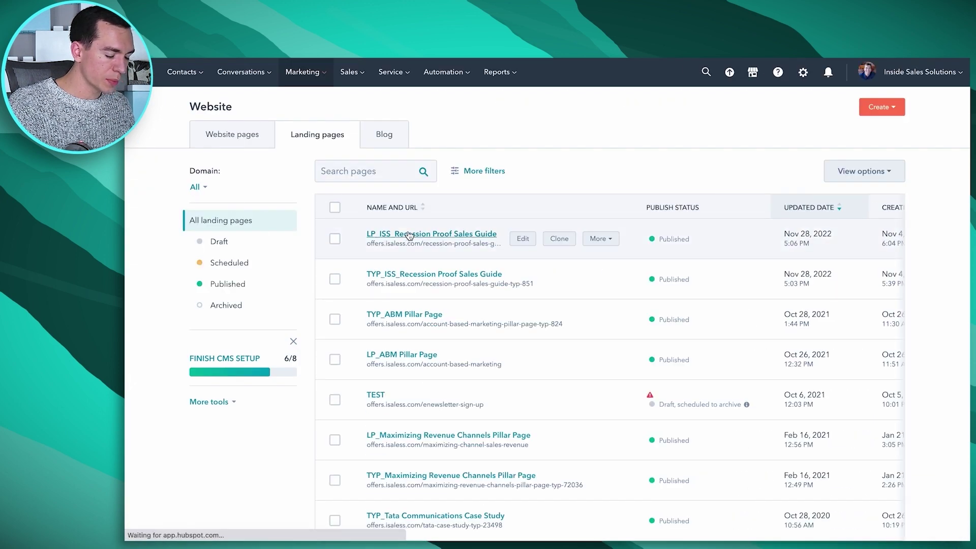
scroll(435, 383, down, 2)
scroll(435, 383, down, 3)
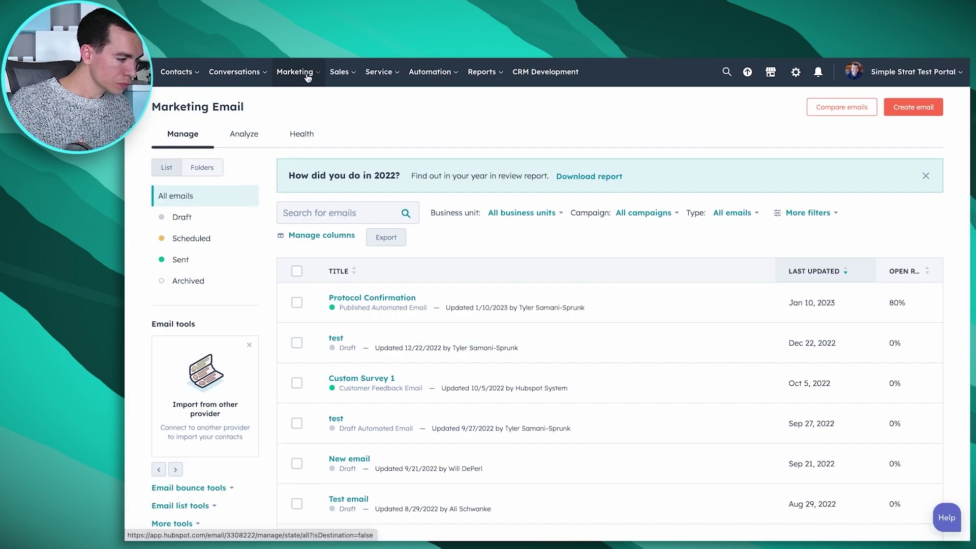
View the blog post "How to Use HubSpot Playbooks for your Sales Team" in the editor and exit to the post list.
click(307, 76)
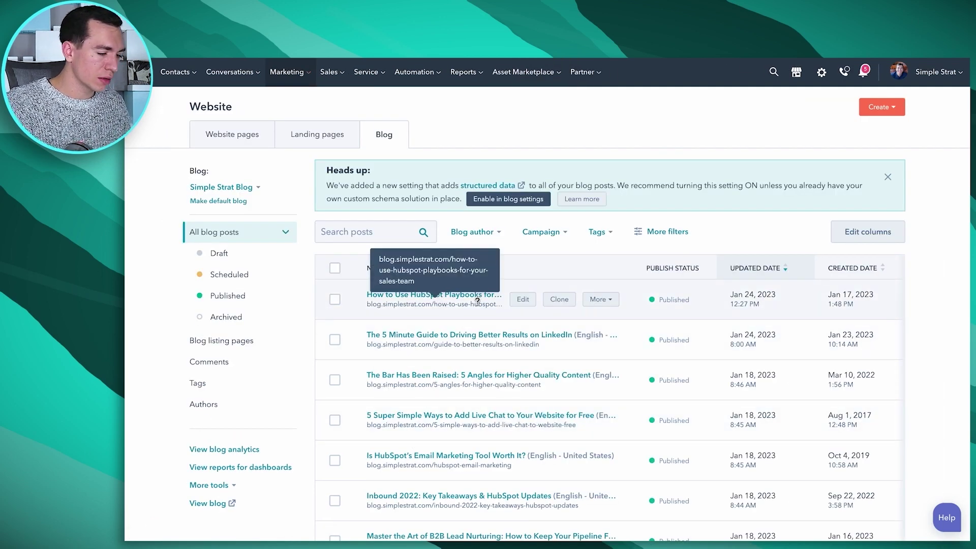
click(514, 301)
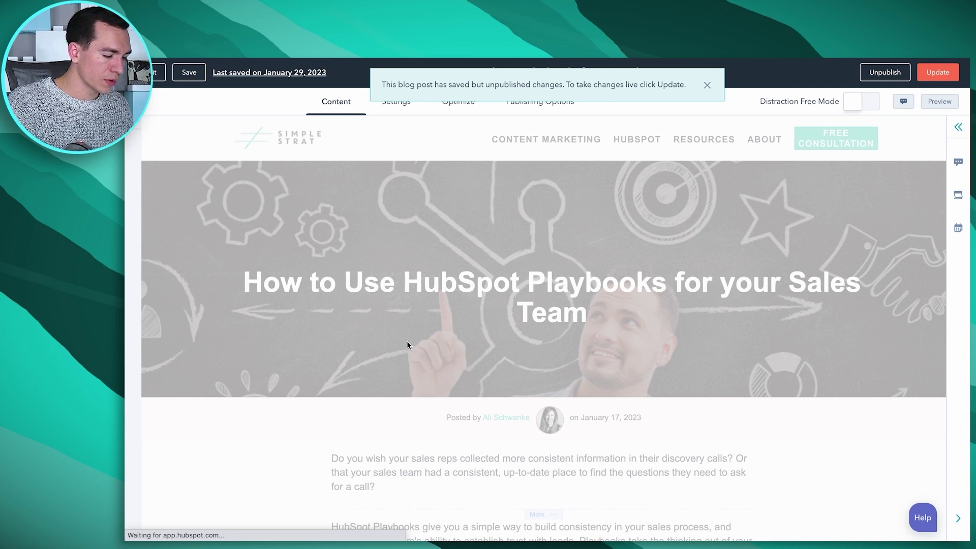
click(706, 87)
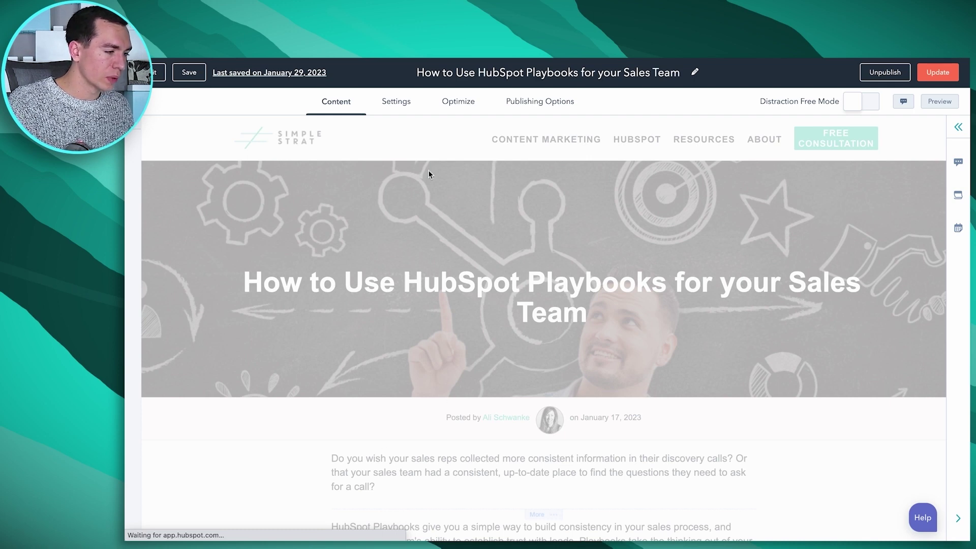
click(158, 87)
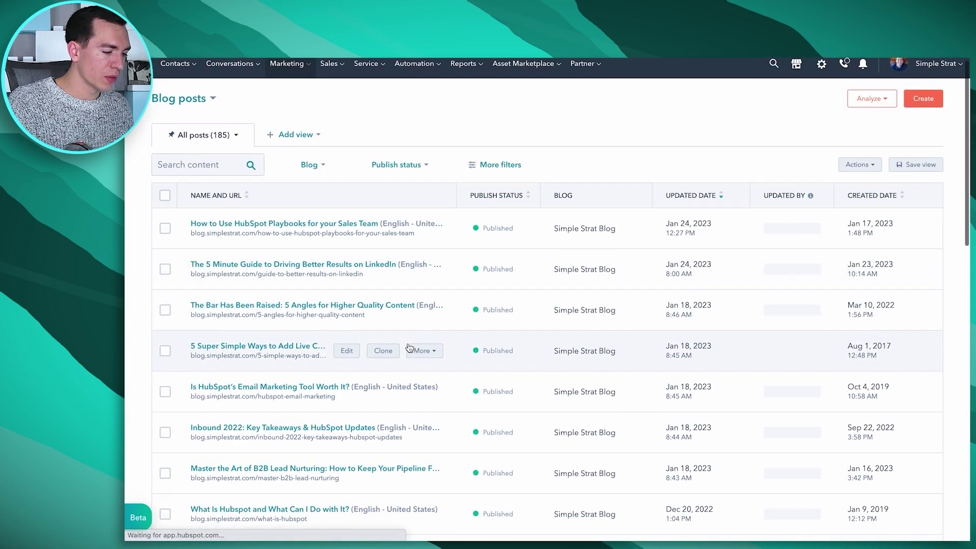
Review the performance of the blog post "The 5 Minute Guide to Driving Better Results on LinkedIn".
scroll(305, 249, down, 2)
click(284, 253)
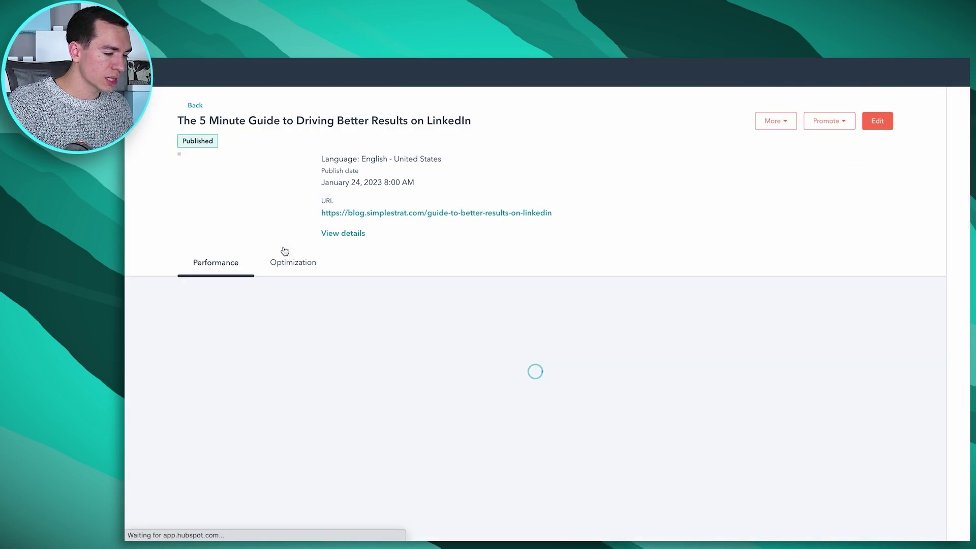
scroll(470, 343, down, 4)
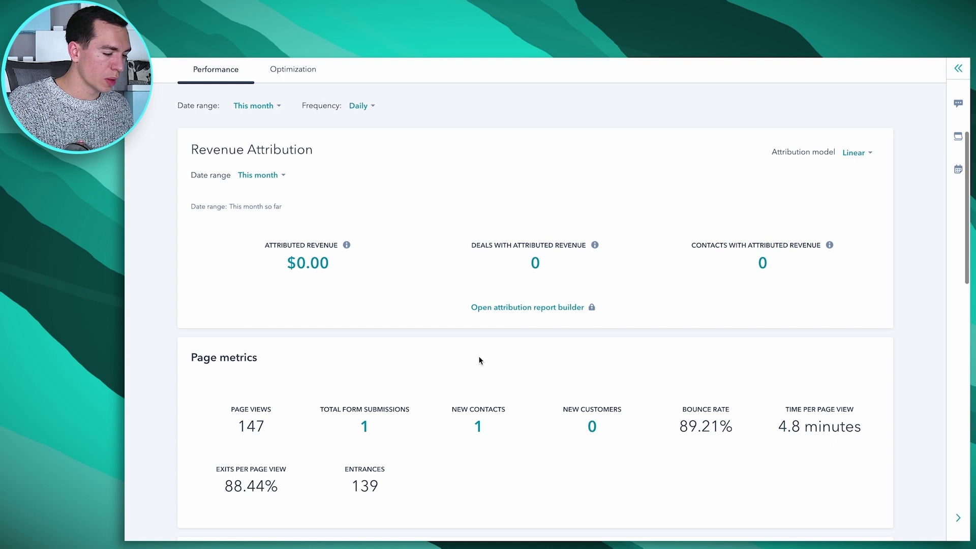
scroll(478, 394, up, 5)
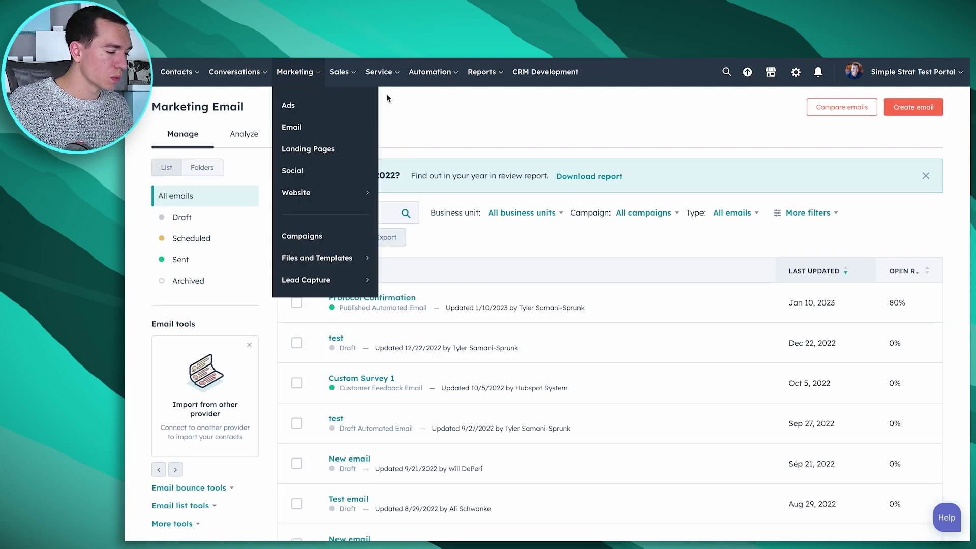
Look over the Website, Files and Templates and Lead Capture tools, and review the performance of "Test RFQ Form" under Forms.
mouse_move(325, 192)
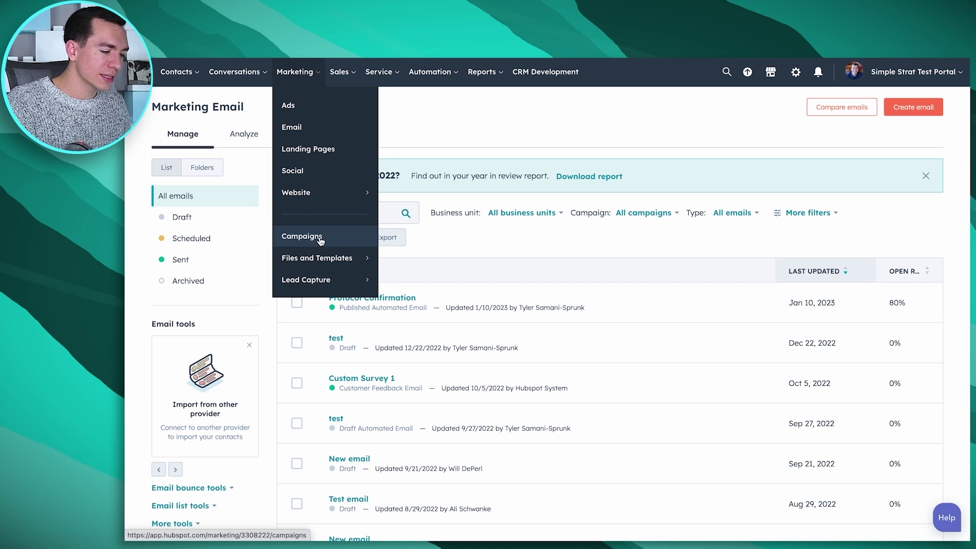
mouse_move(326, 261)
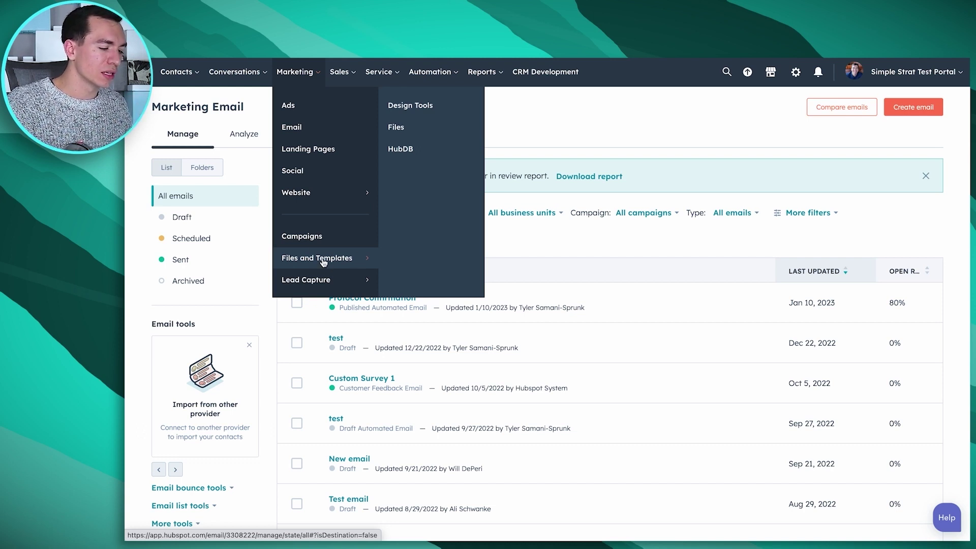
mouse_move(331, 288)
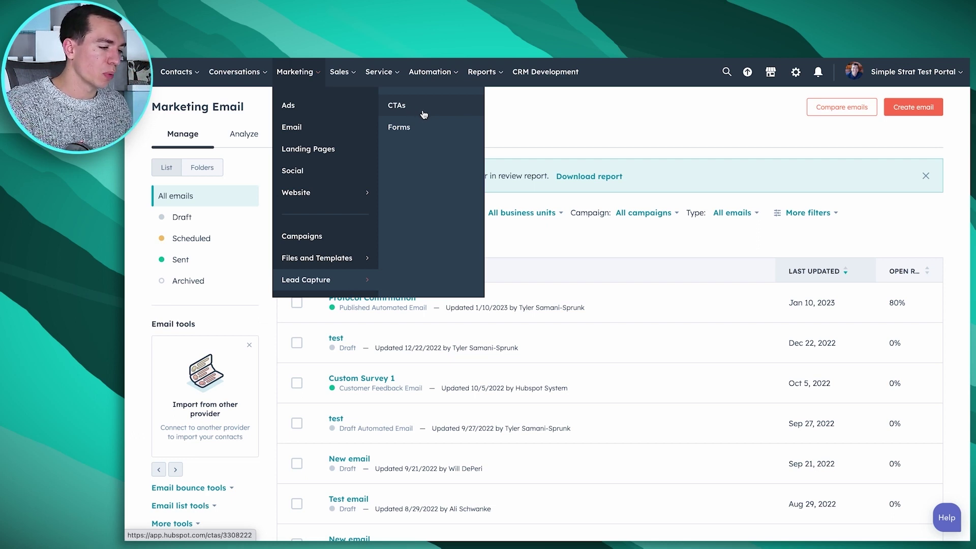
click(400, 127)
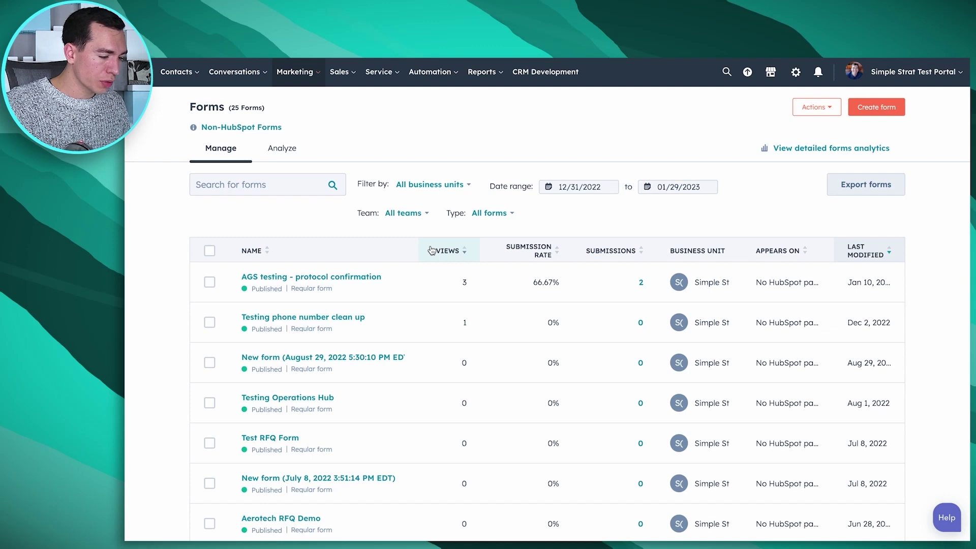
scroll(430, 249, down, 3)
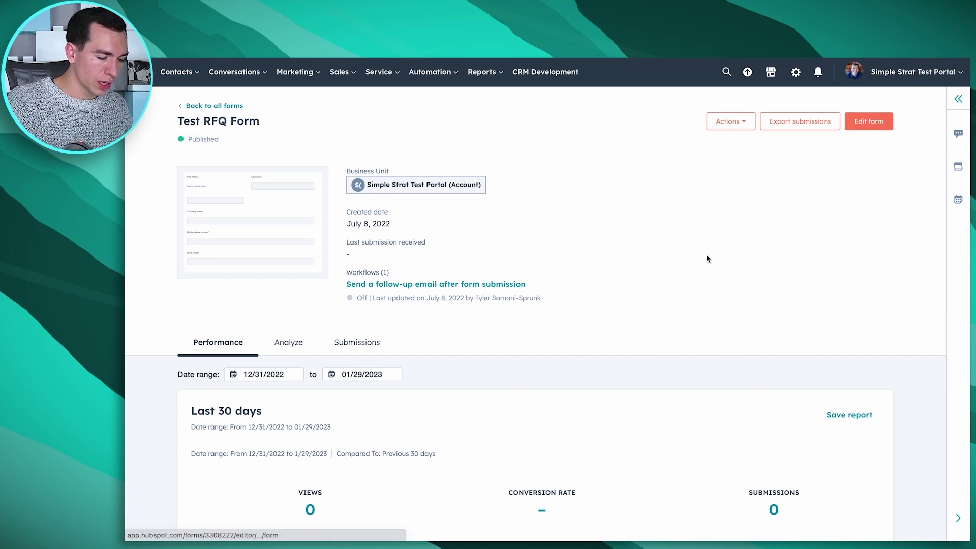
scroll(707, 259, down, 3)
scroll(776, 212, up, 3)
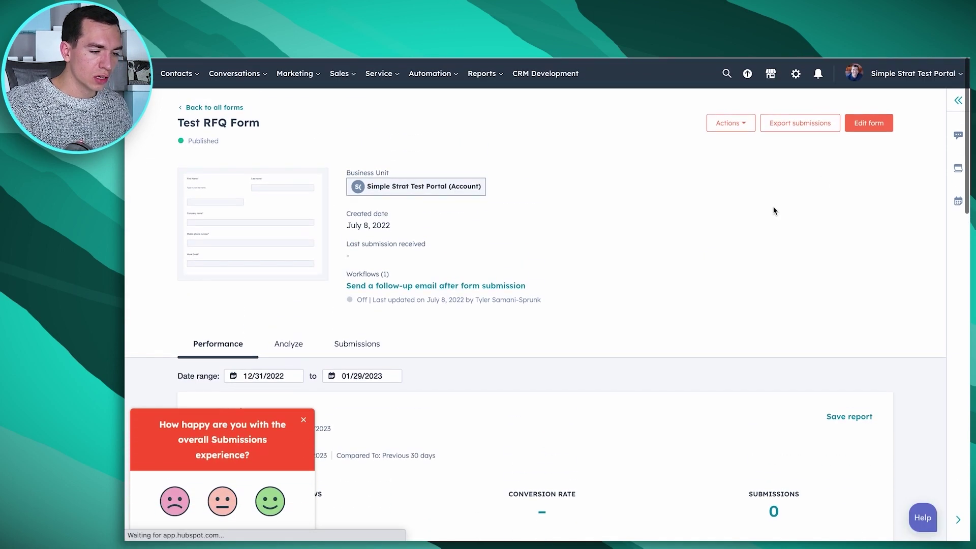
Edit the Test RFQ Form to add the City property above Phone number, and view the City field's settings.
click(871, 125)
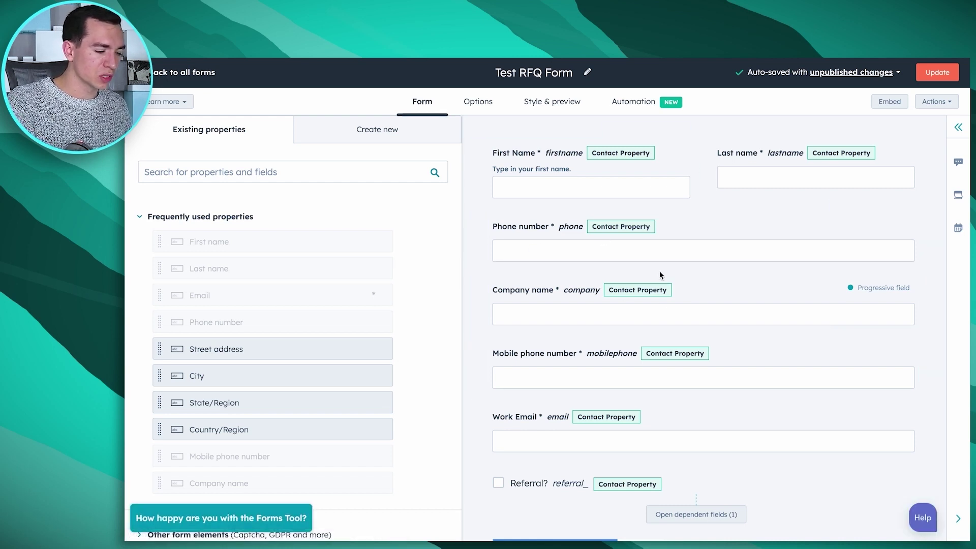
drag(226, 377, 633, 218)
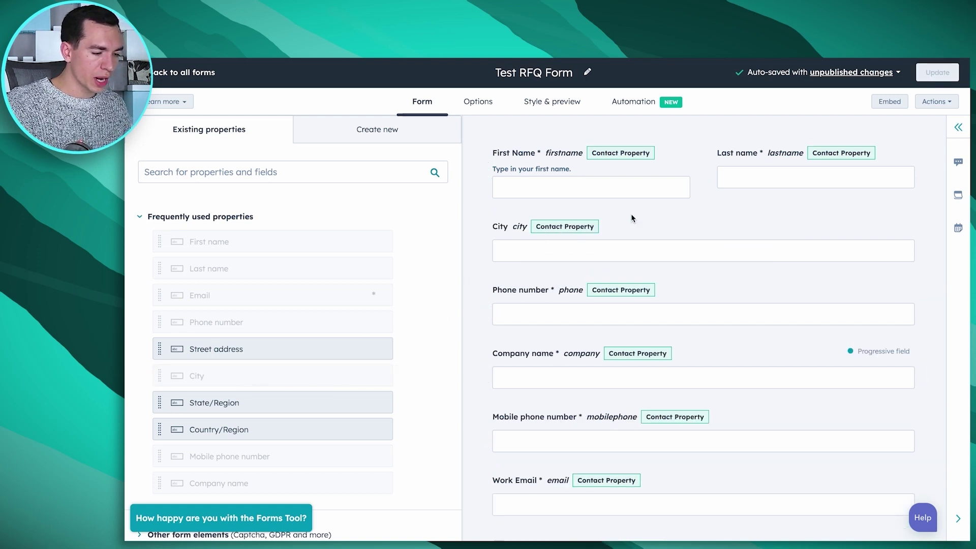
click(665, 234)
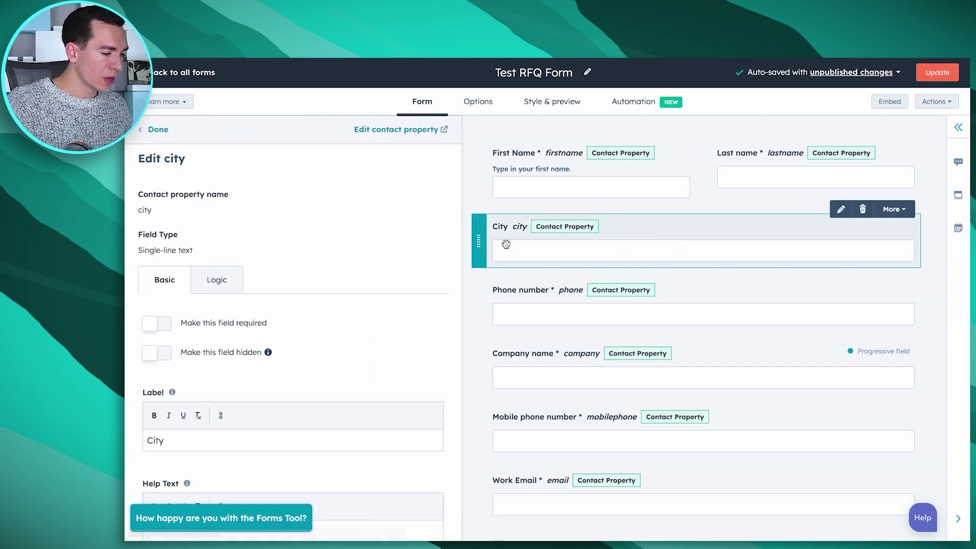
scroll(624, 270, down, 10)
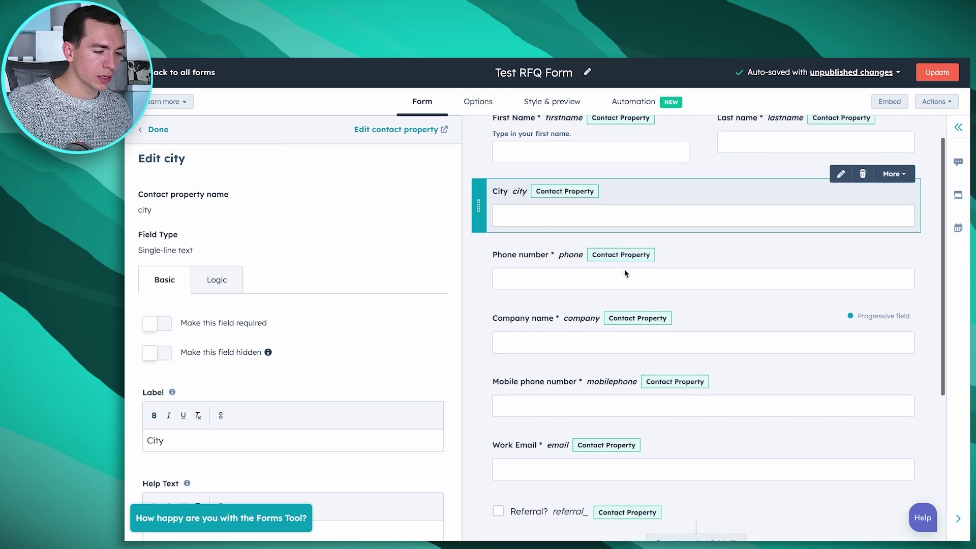
scroll(625, 270, up, 10)
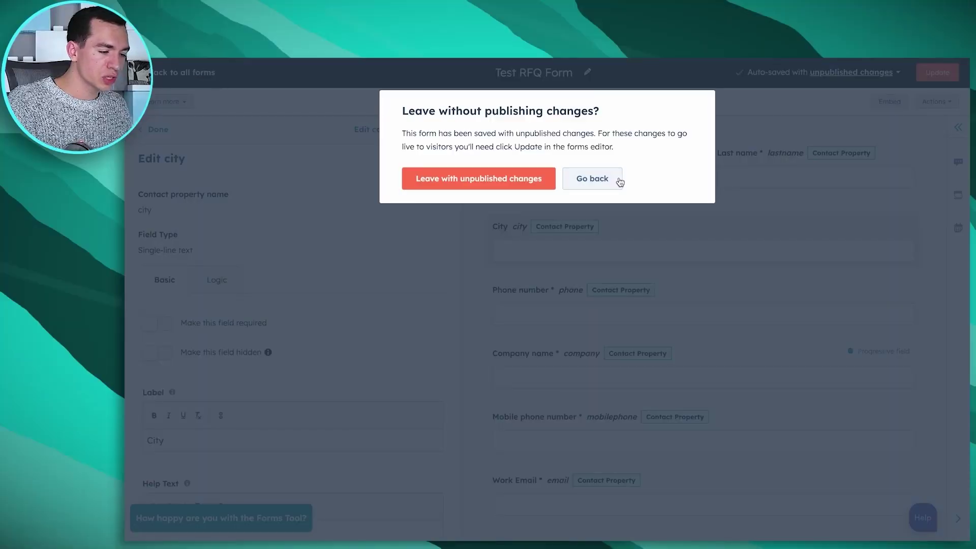
Leave the Test RFQ Form with unpublished changes and return to the forms list.
click(607, 181)
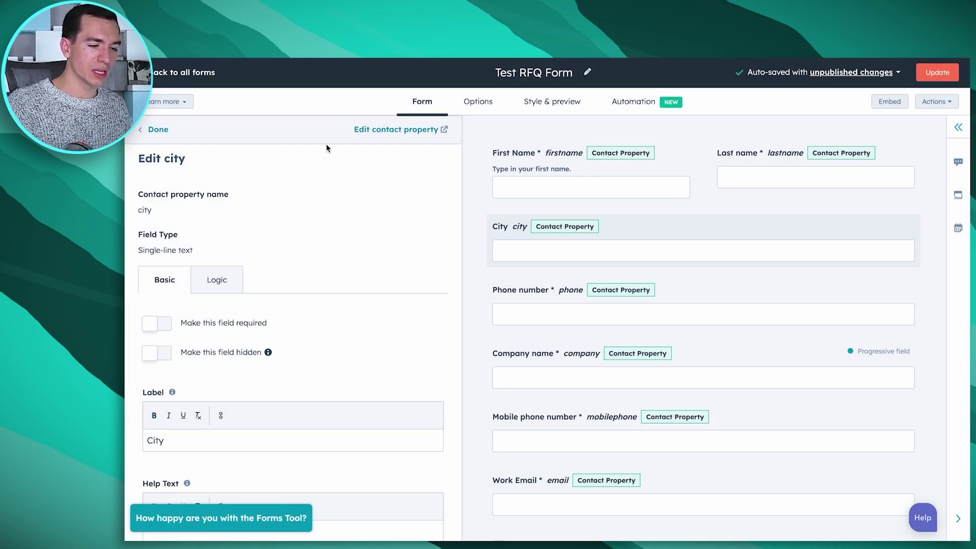
click(197, 73)
click(497, 179)
click(307, 73)
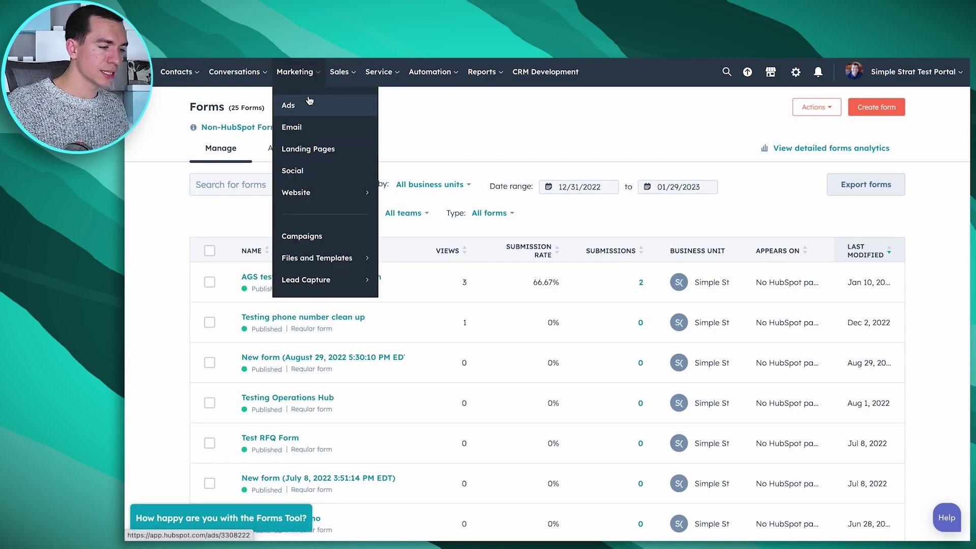
Look over the Deals of the Demo Sales Pipeline in list view and back in board view.
click(340, 74)
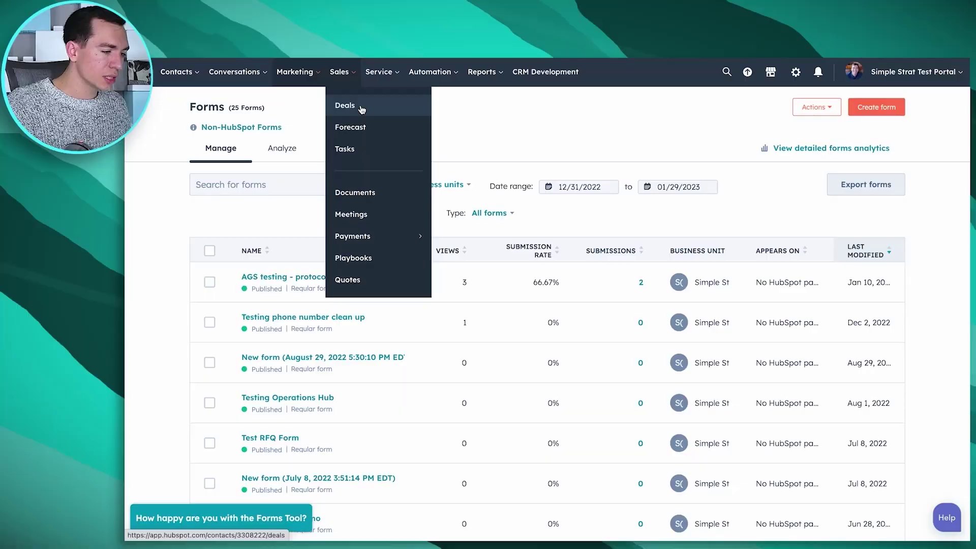
click(360, 105)
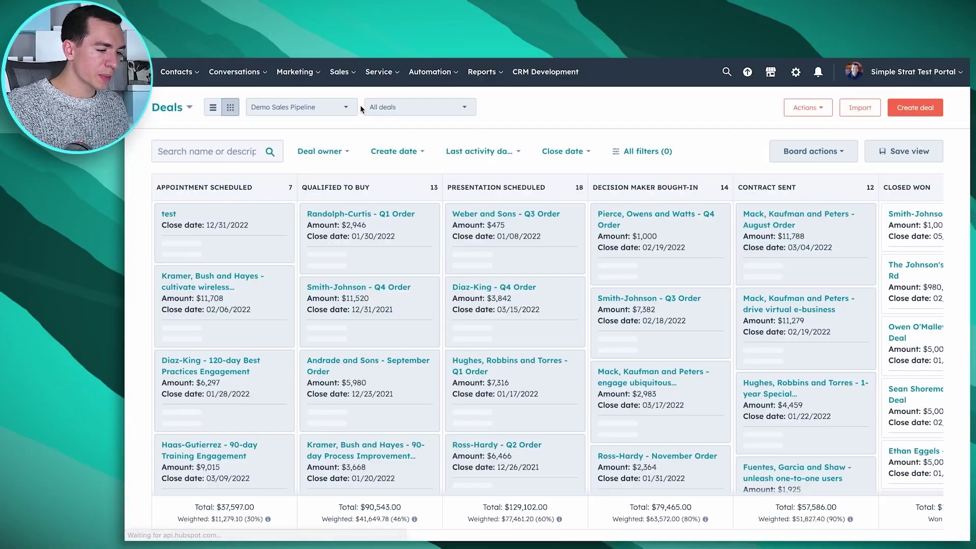
click(212, 107)
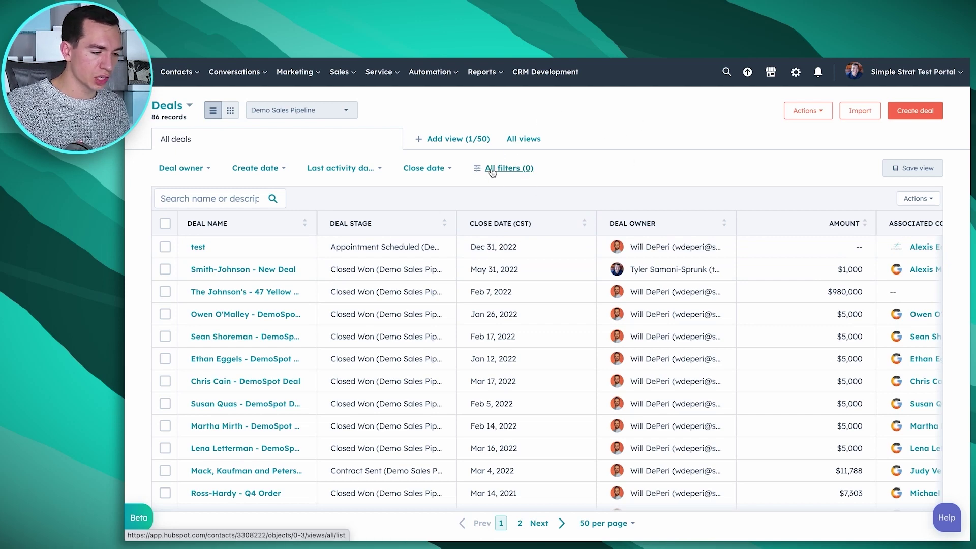
click(231, 115)
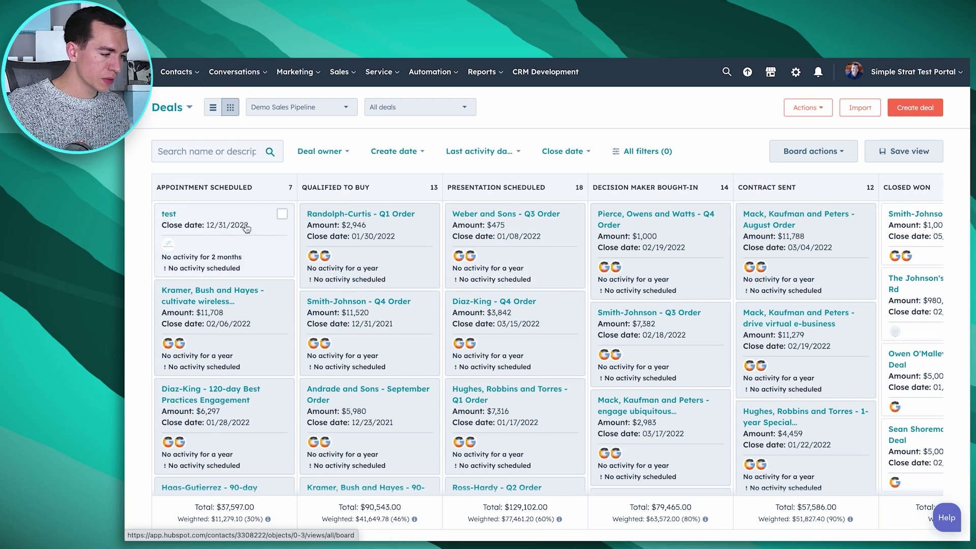
Review the "Weber and Sons - Q3 Order" deal record, and move the deal to the Decision Maker Bought-In stage on the board.
click(499, 216)
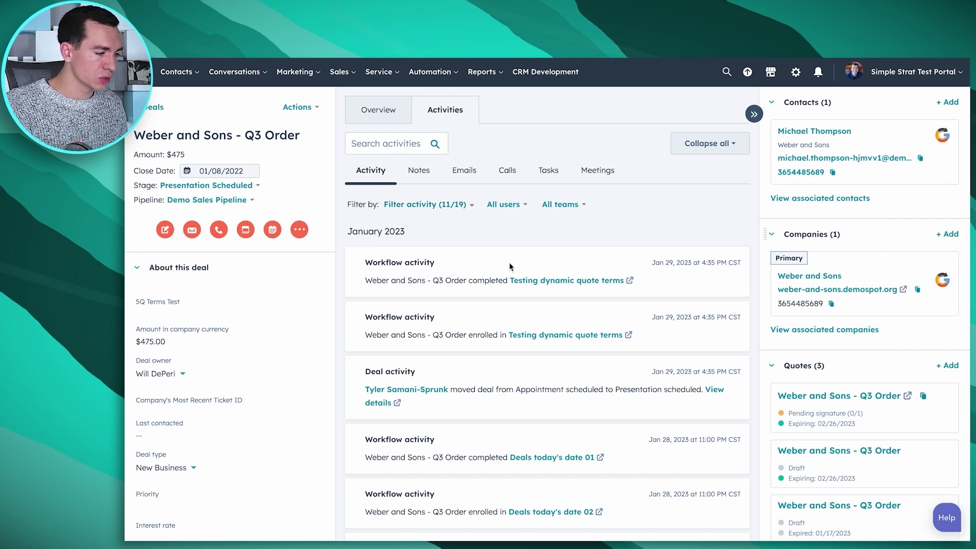
click(152, 108)
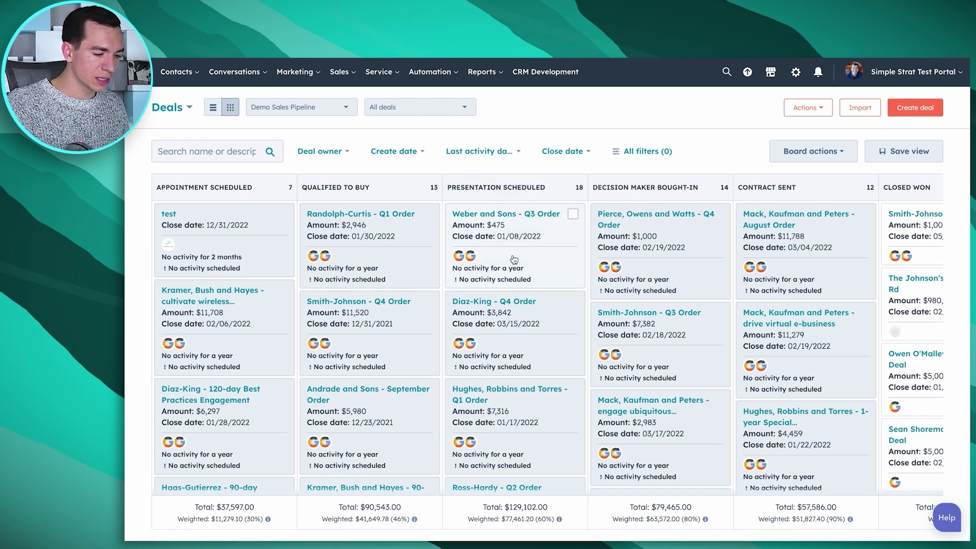
drag(509, 253, 656, 249)
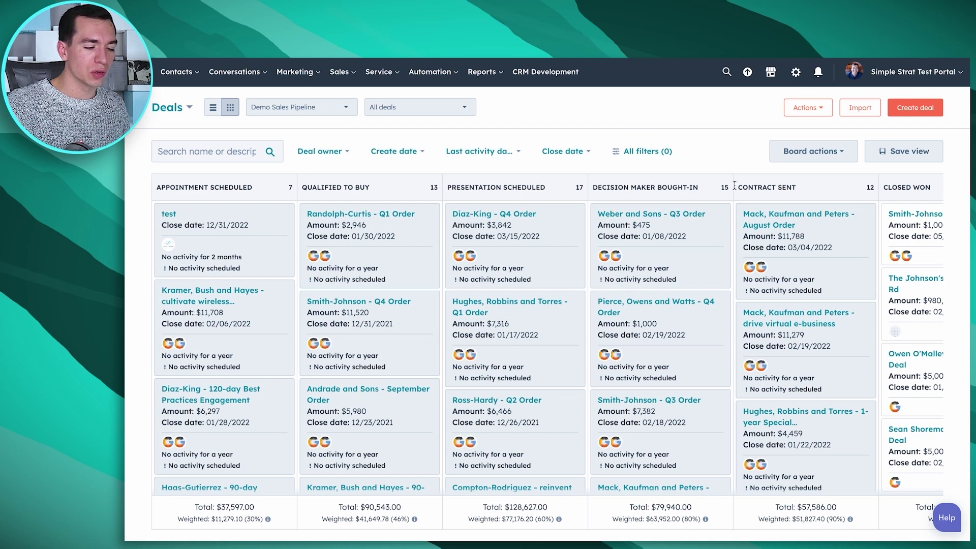
scroll(586, 224, down, 1)
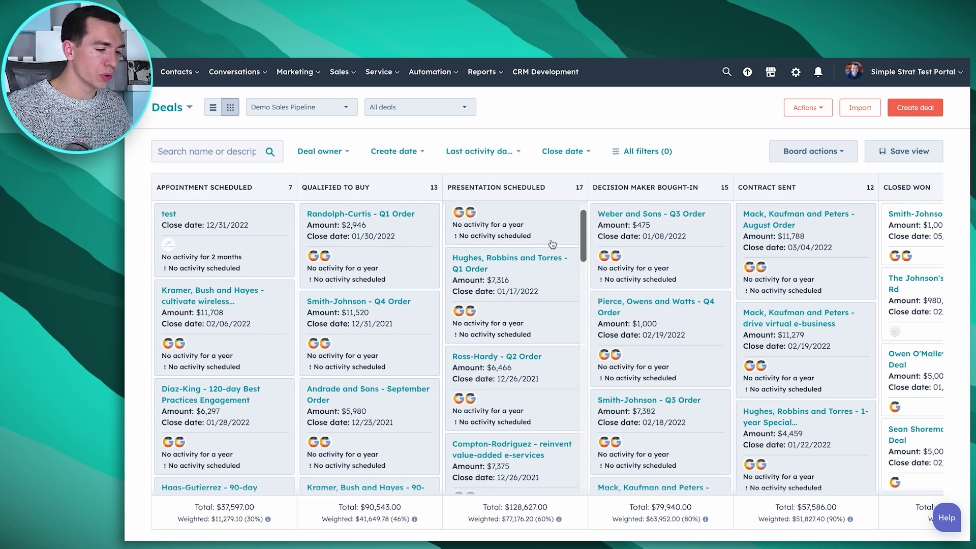
scroll(737, 244, right, 2)
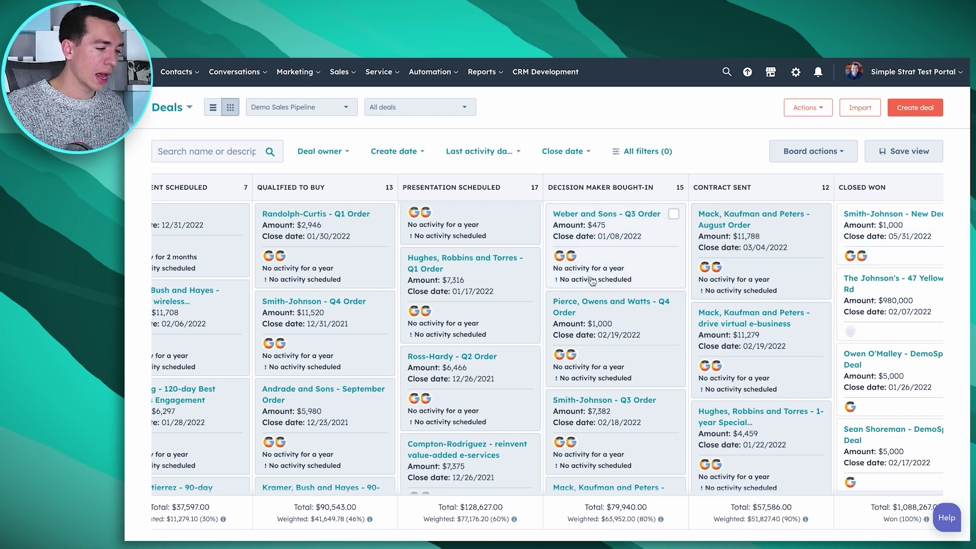
Look over the Sales tasks list, and open the record of the contact last contacted today.
click(342, 71)
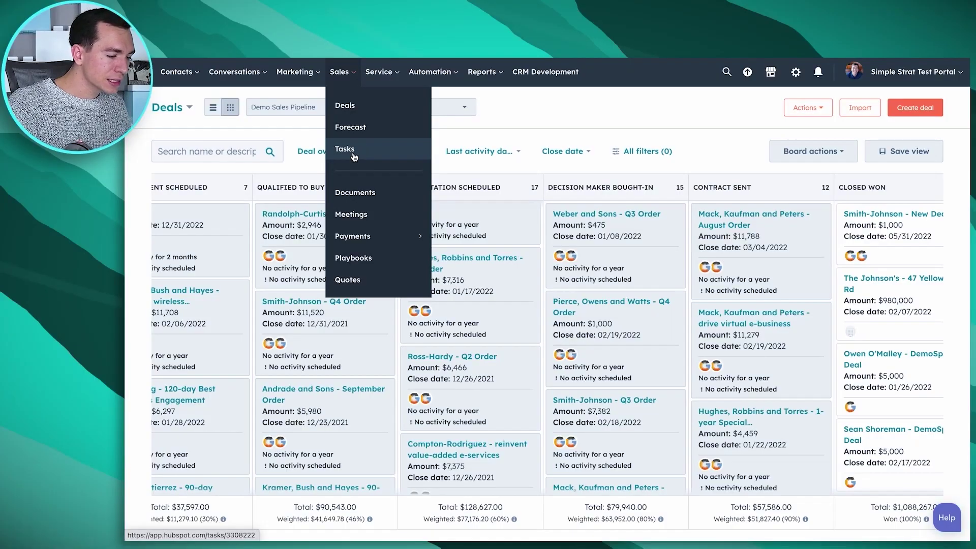
click(355, 152)
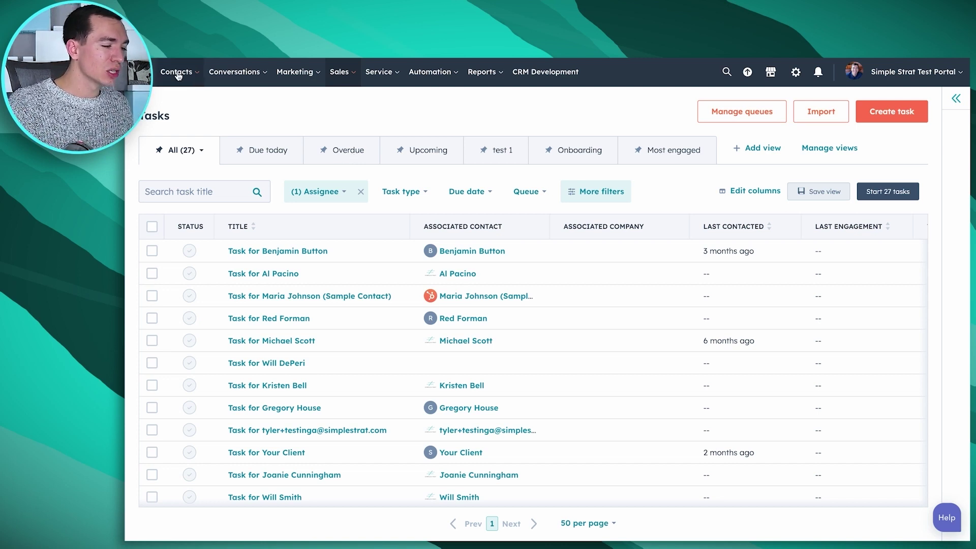
mouse_move(181, 72)
click(190, 109)
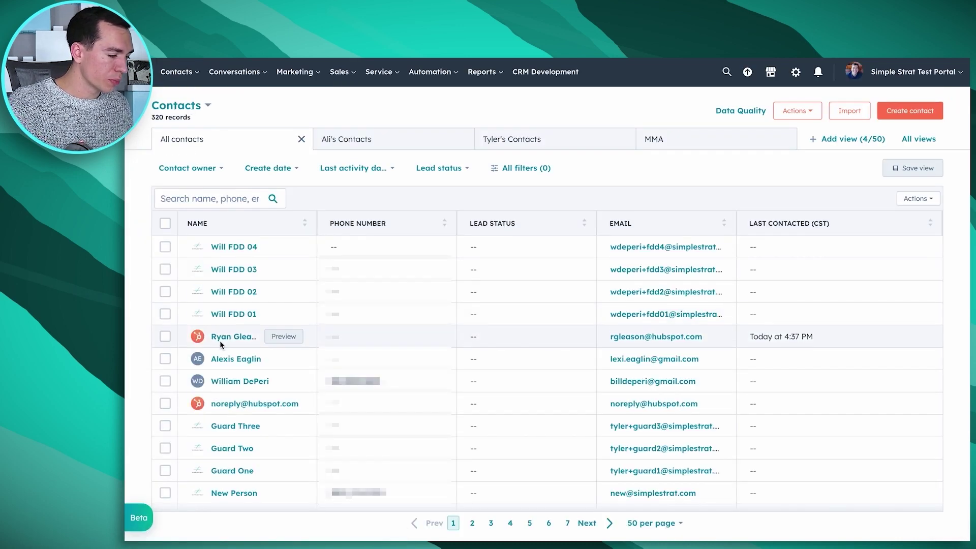
click(228, 339)
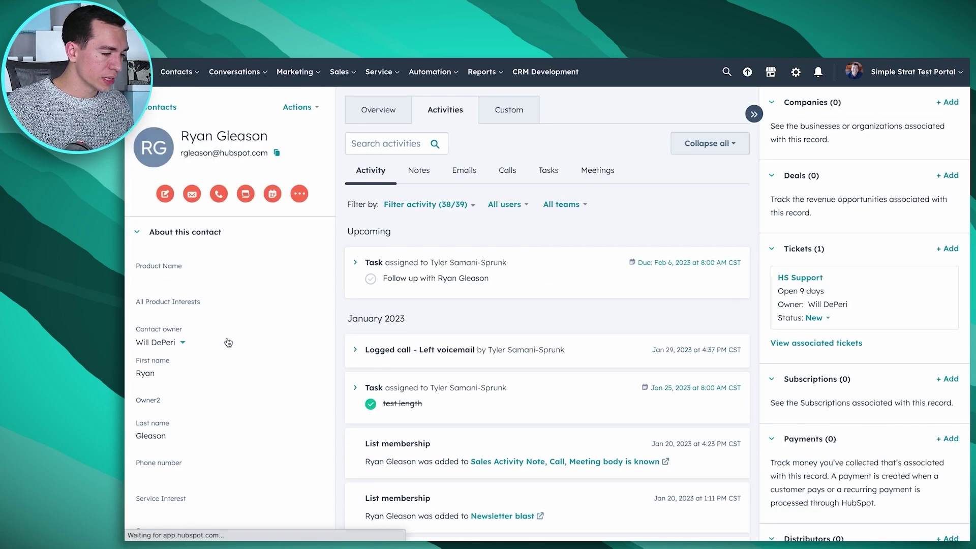
click(246, 195)
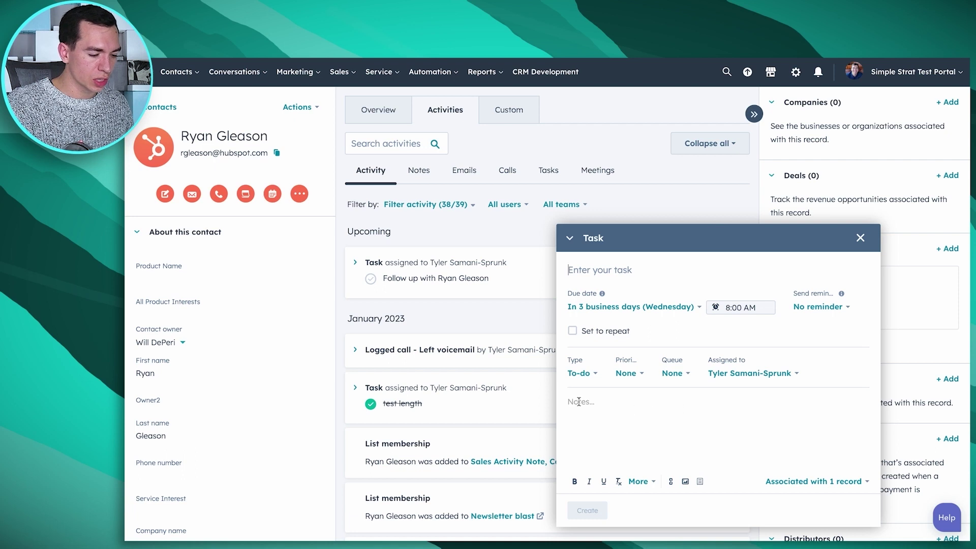
click(579, 374)
click(577, 419)
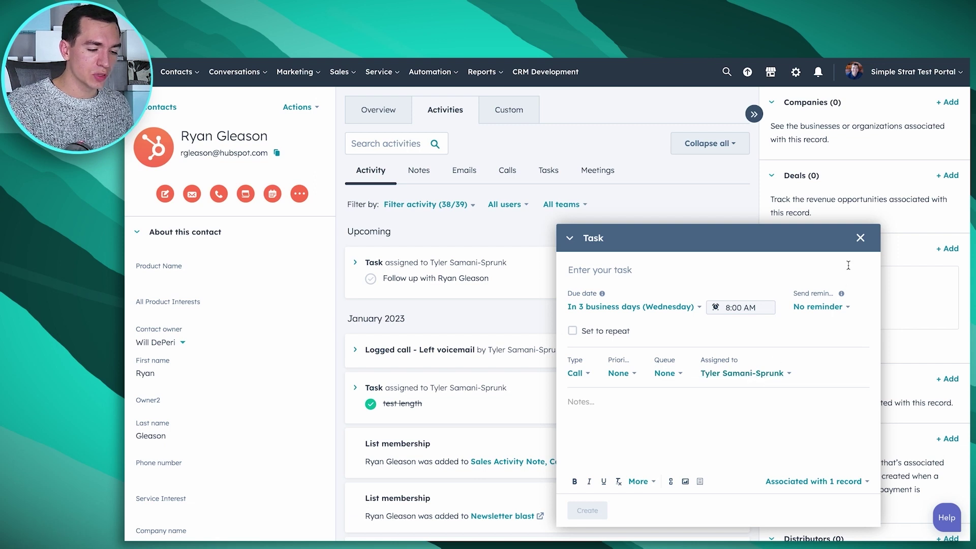
click(863, 241)
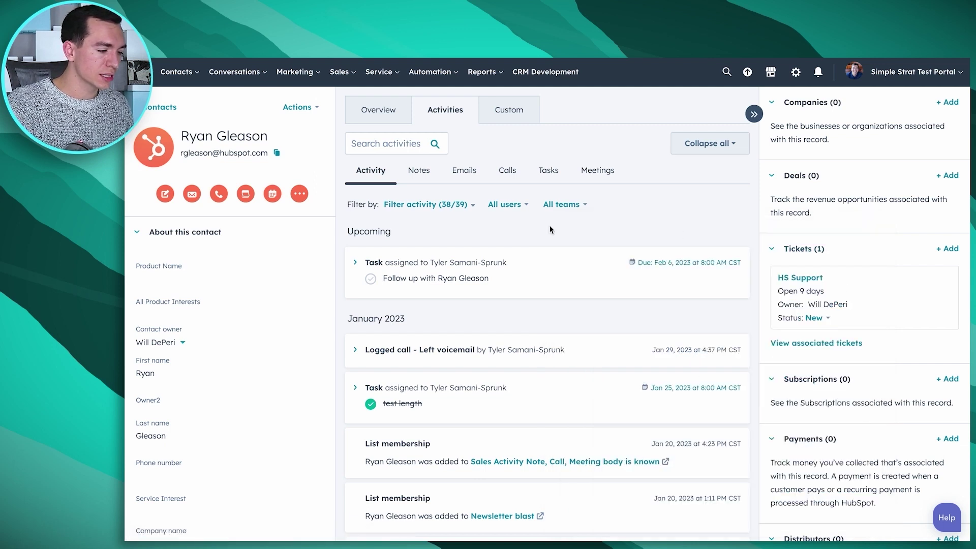
Log a call for the contact with outcome Left voicemail and a follow-up task in 1 week, and check the contact's calls and tasks.
click(505, 175)
click(650, 203)
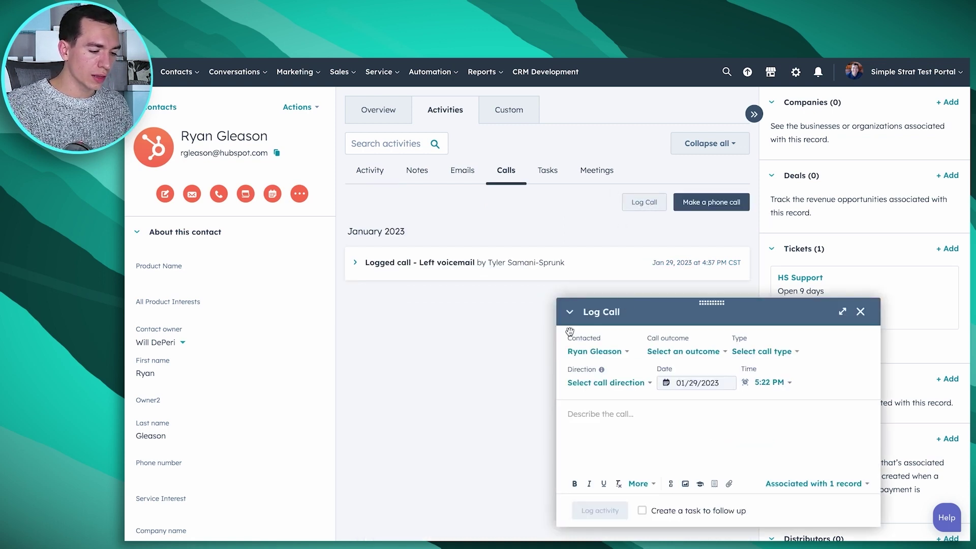
click(674, 353)
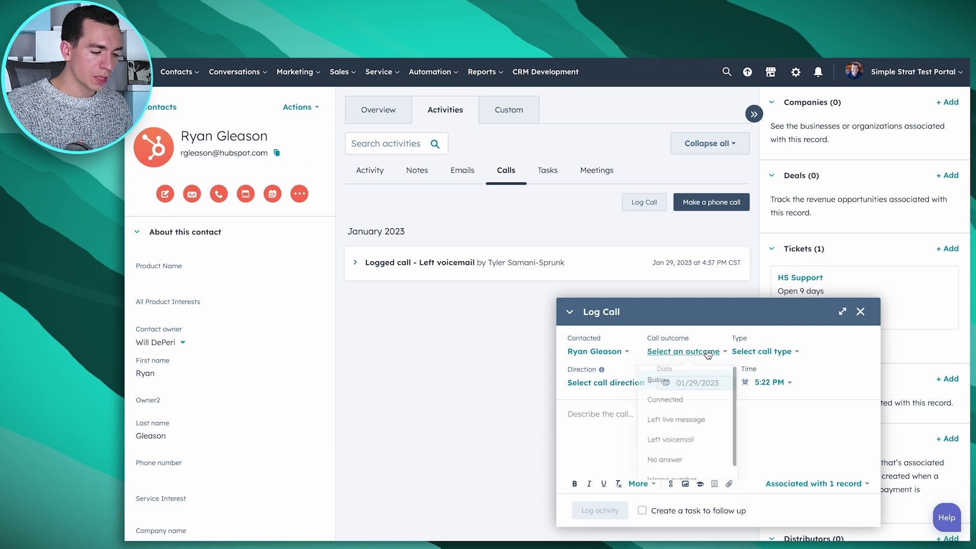
click(686, 447)
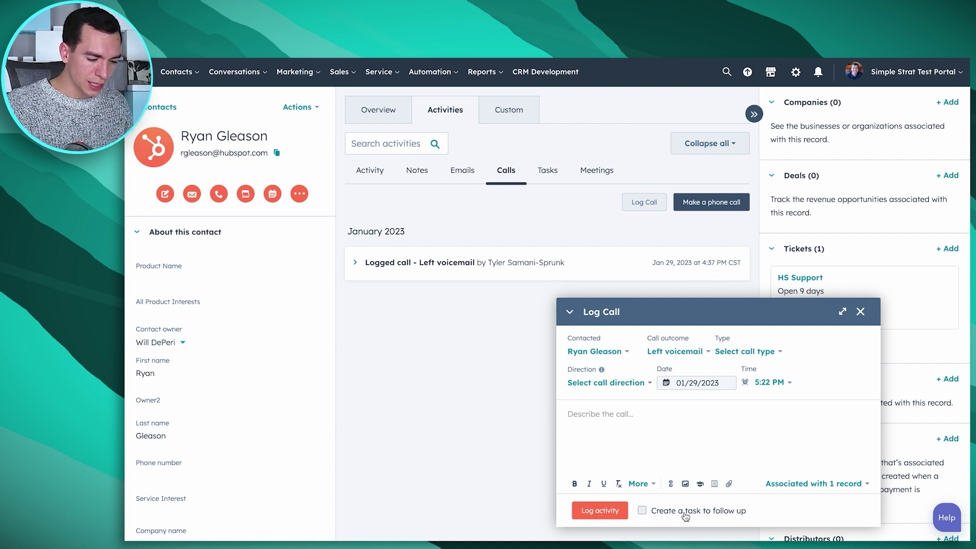
click(643, 511)
click(700, 516)
click(700, 430)
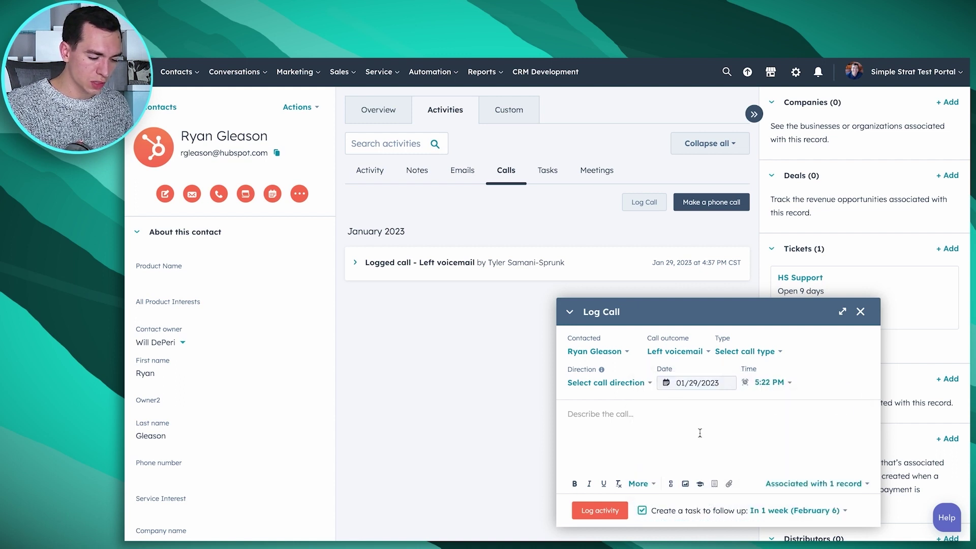
click(610, 514)
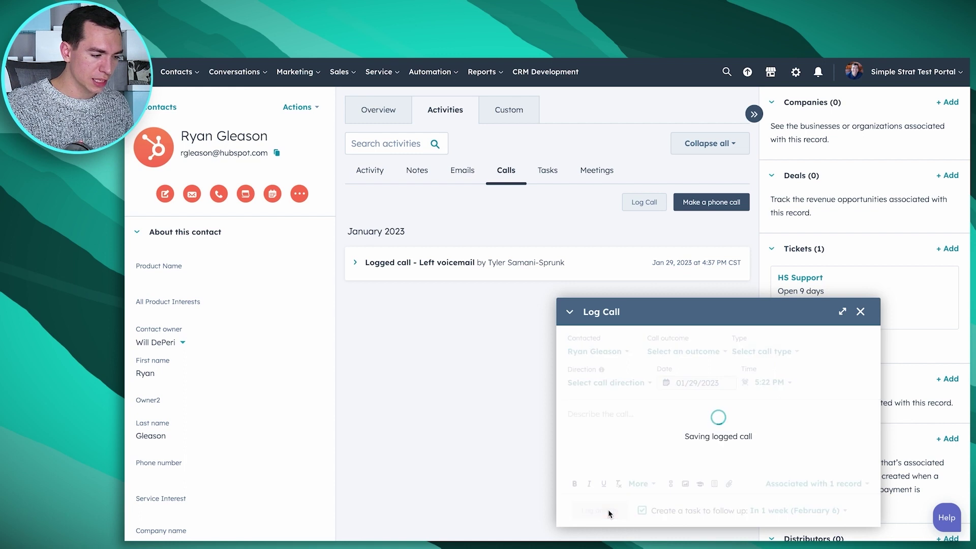
mouse_move(426, 267)
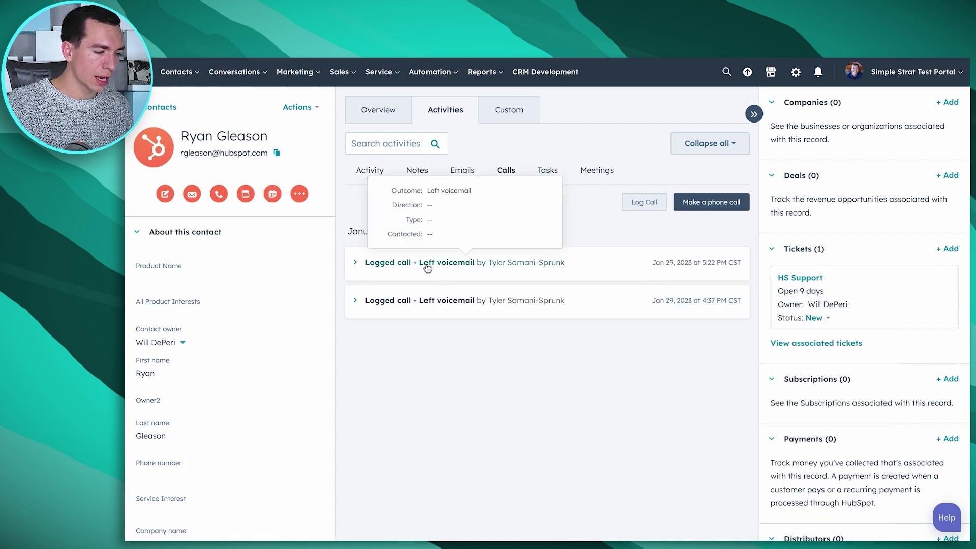
click(548, 170)
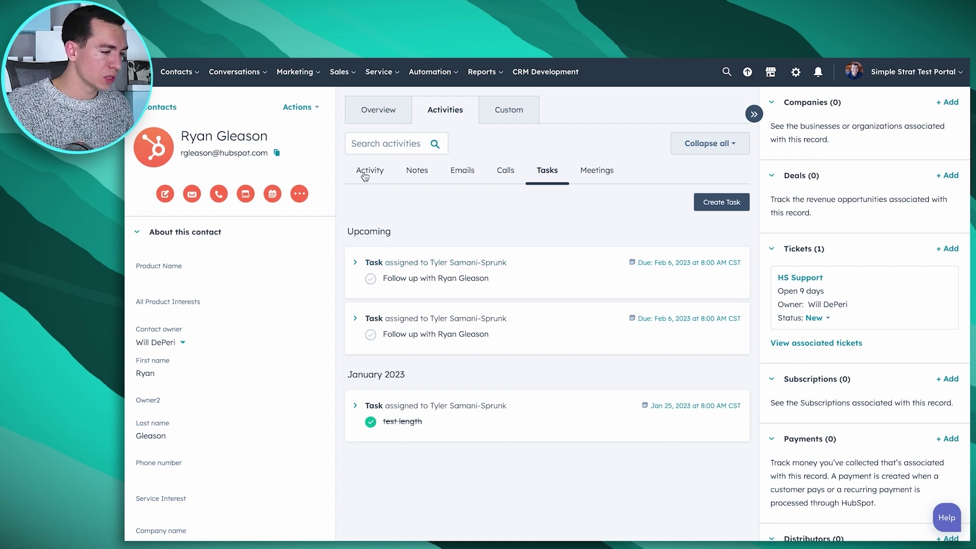
Start the task queue from the Sales tasks list, complete the first task, advance to the second and exit the queue.
click(350, 76)
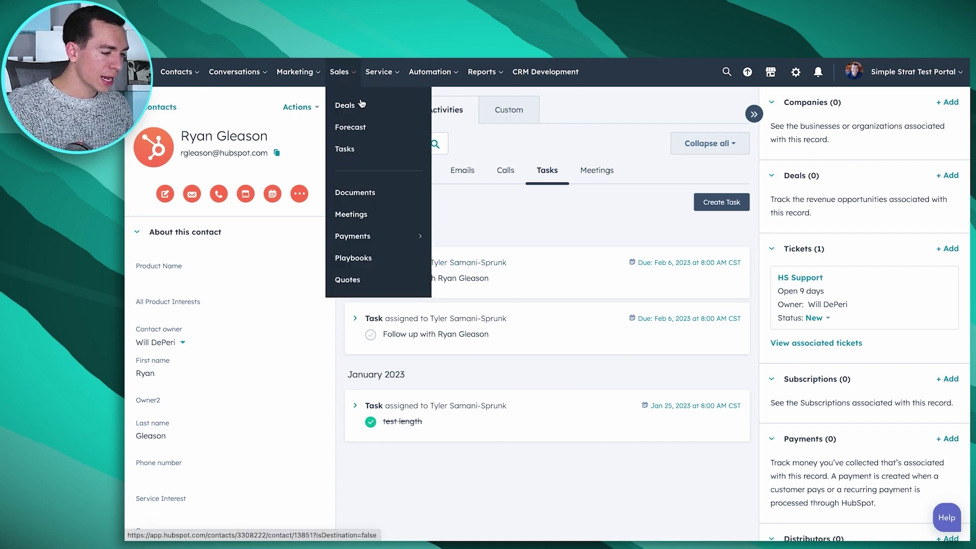
click(348, 153)
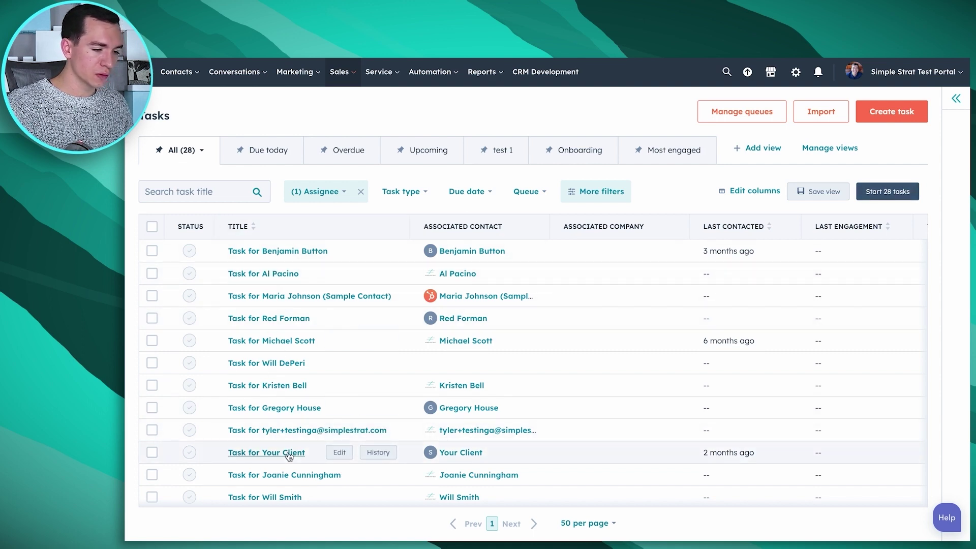
click(885, 200)
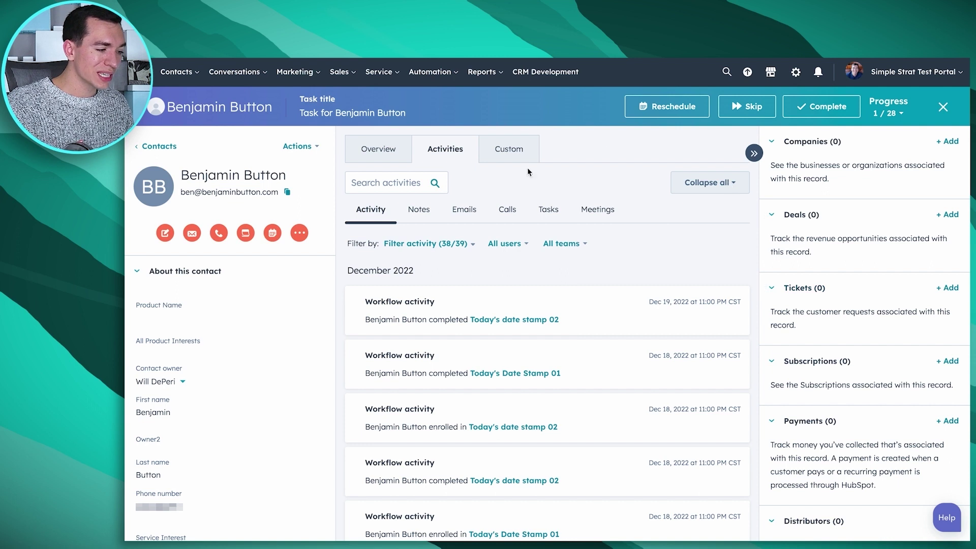
click(849, 109)
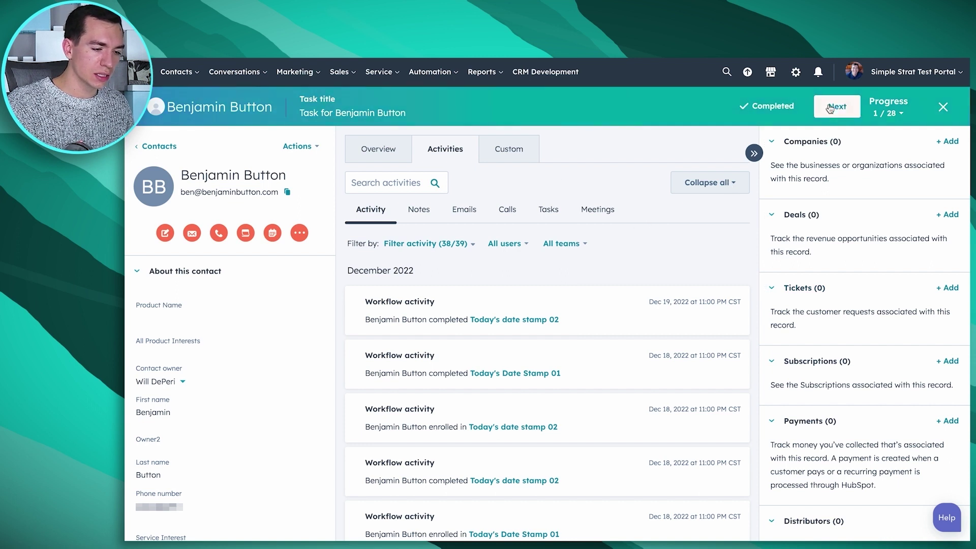
click(837, 107)
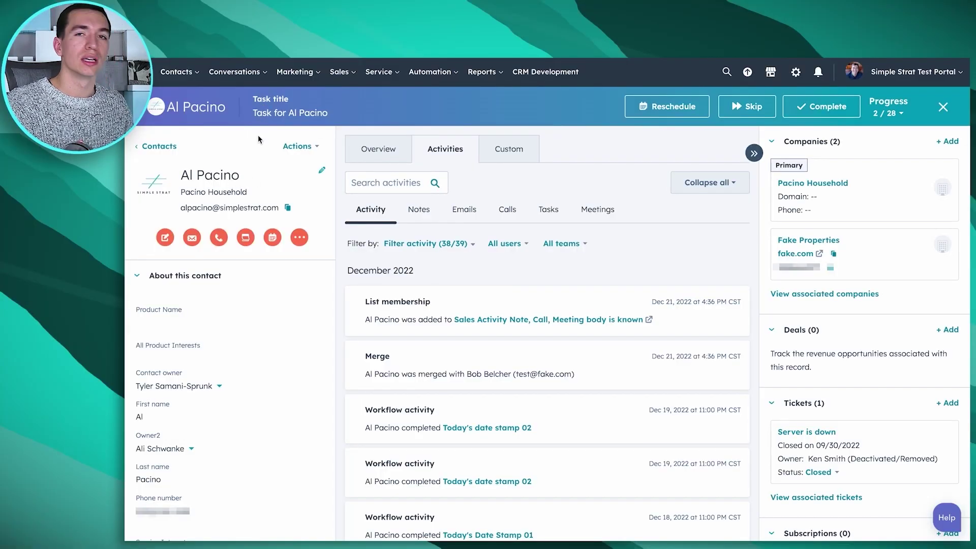
click(945, 108)
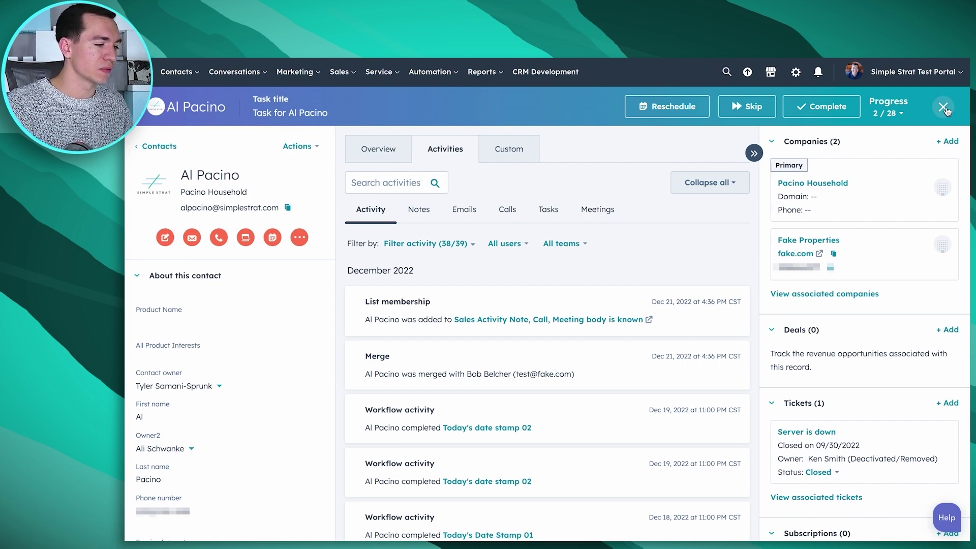
Look over the Documents, Meetings and Quotes tools under Sales.
click(339, 71)
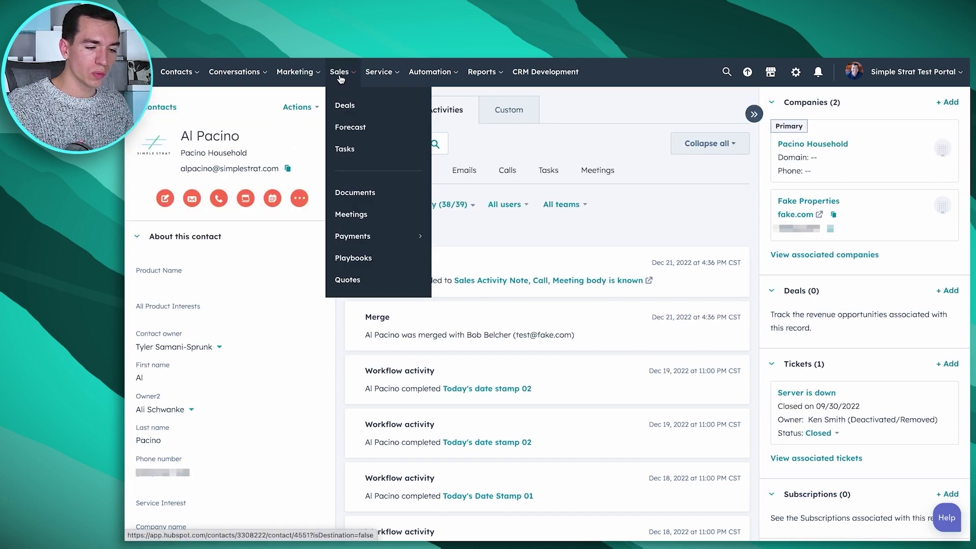
click(380, 195)
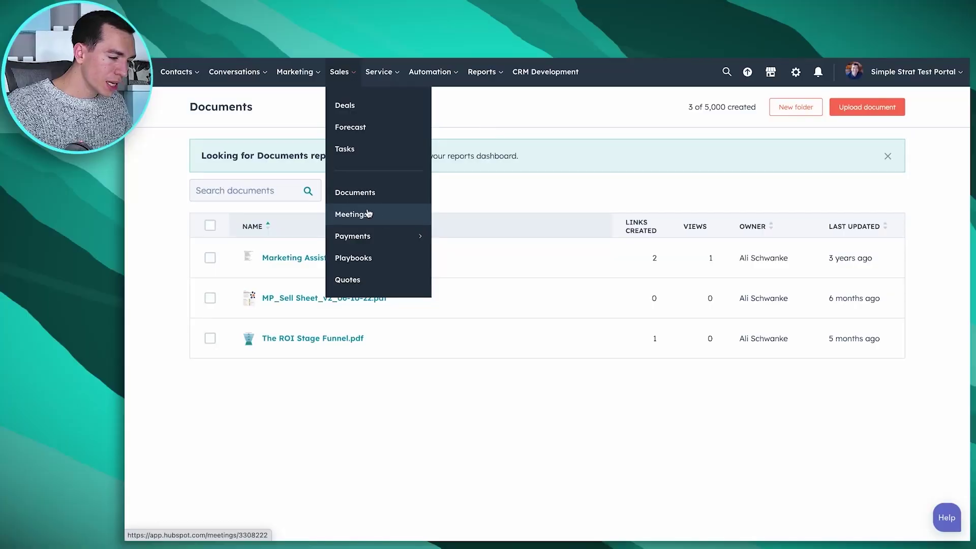
click(367, 212)
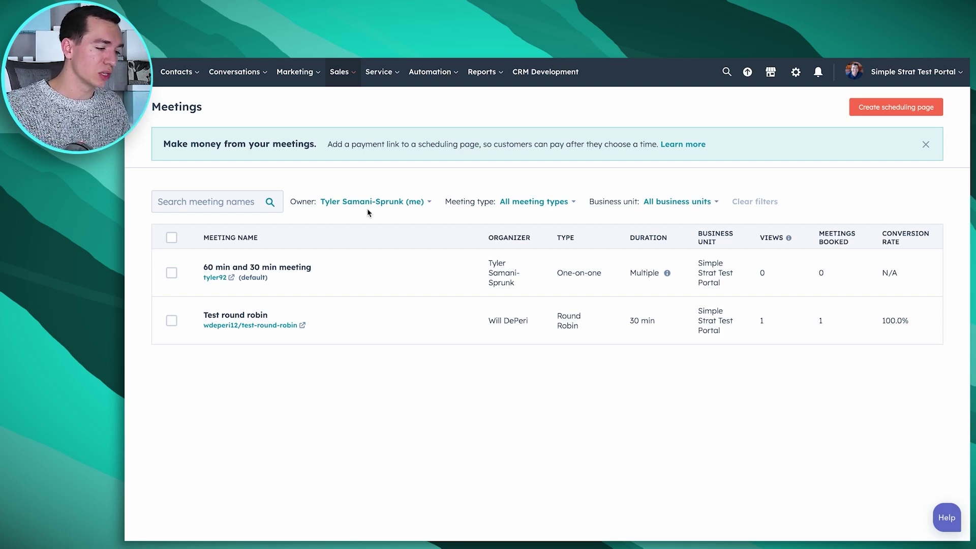
mouse_move(342, 326)
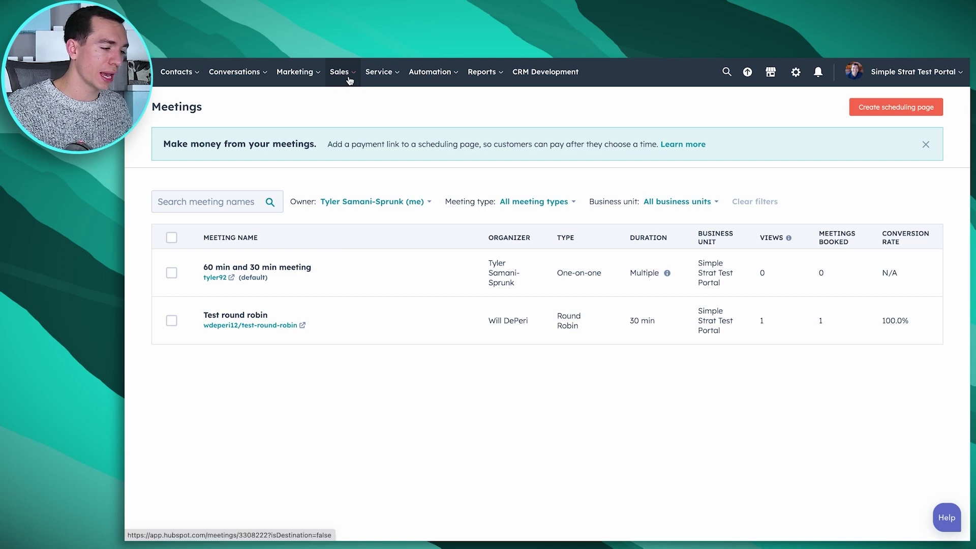
mouse_move(353, 80)
mouse_move(363, 244)
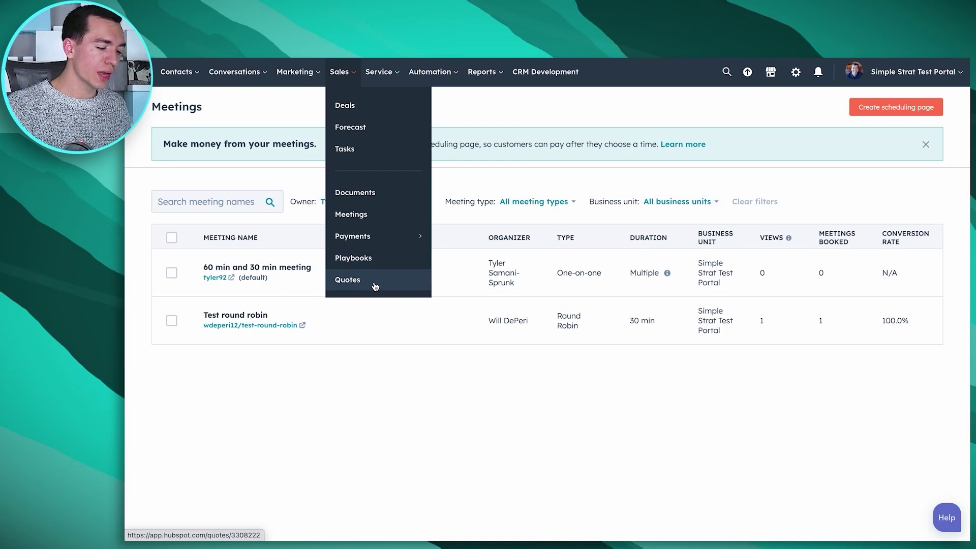
click(376, 286)
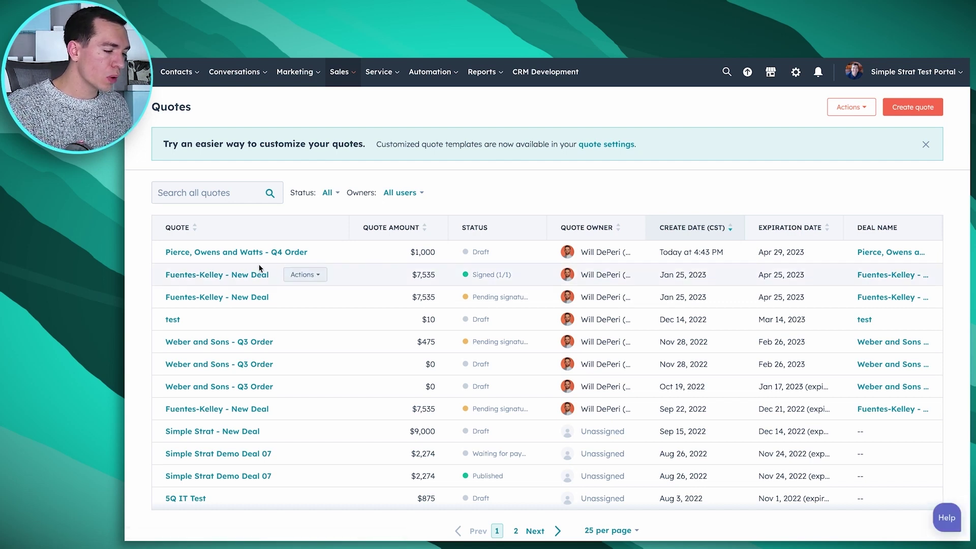
Open the Diaz-King - Q4 Order deal from the Demo Sales Pipeline and add a draft quote to it.
click(355, 71)
click(346, 101)
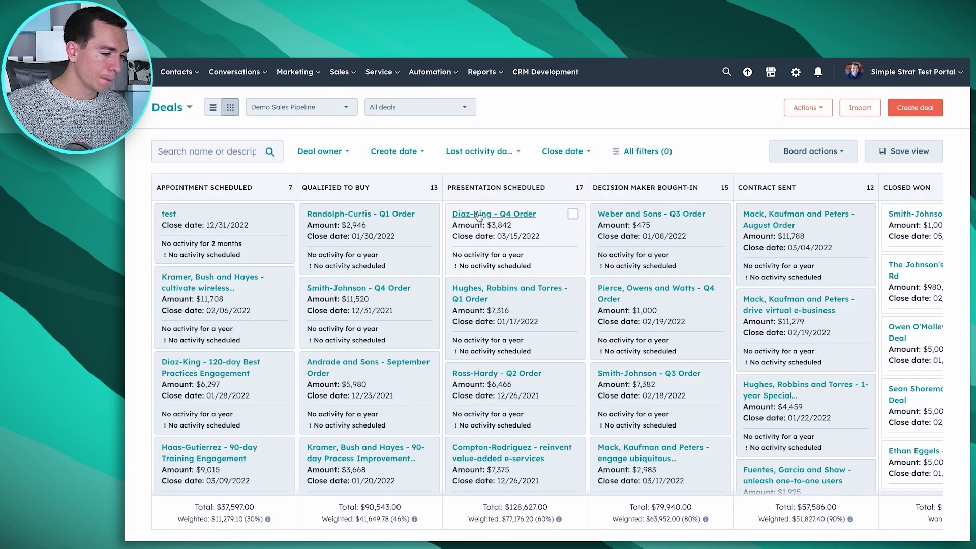
click(479, 217)
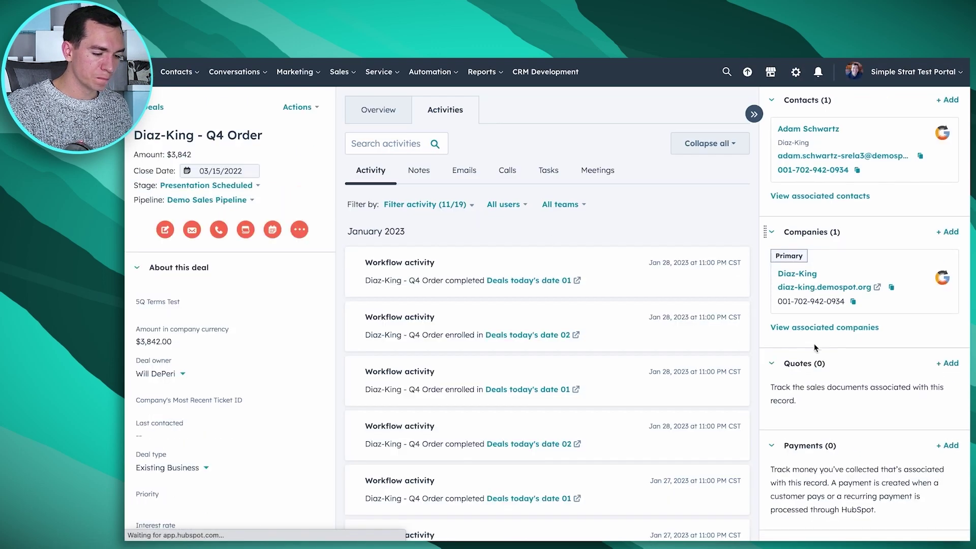
scroll(813, 343, down, 2)
click(949, 276)
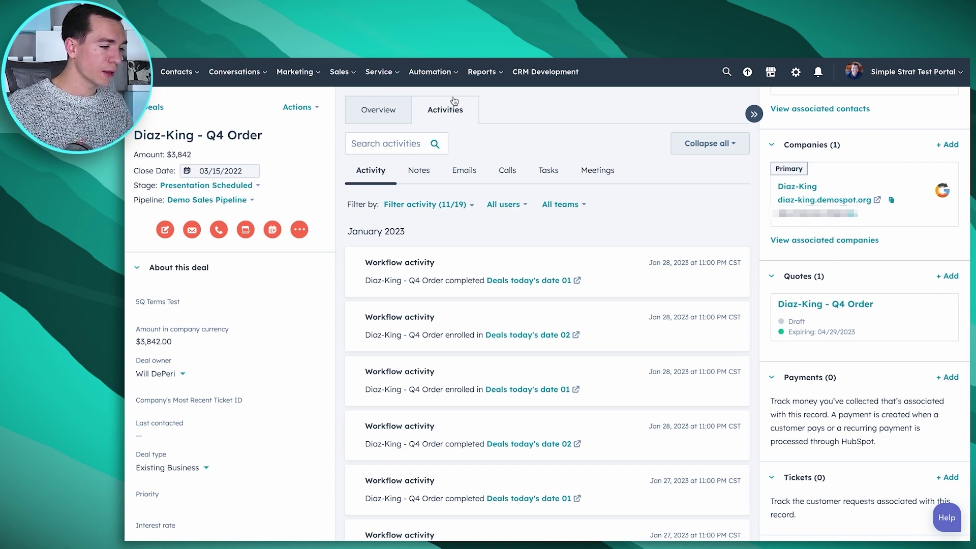
Move the HS Support ticket from New to Waiting on contact on the Support Pipeline board, and open its record.
mouse_move(386, 80)
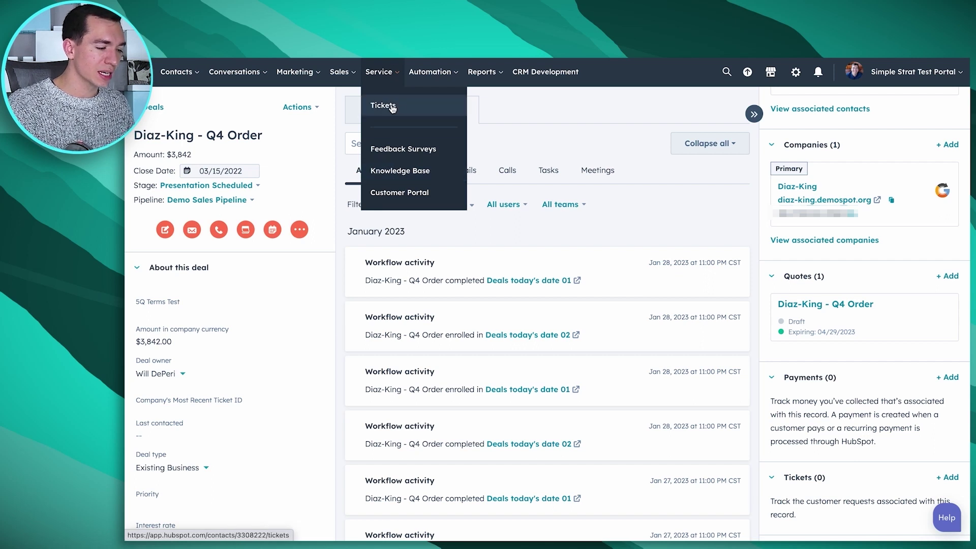
mouse_move(246, 100)
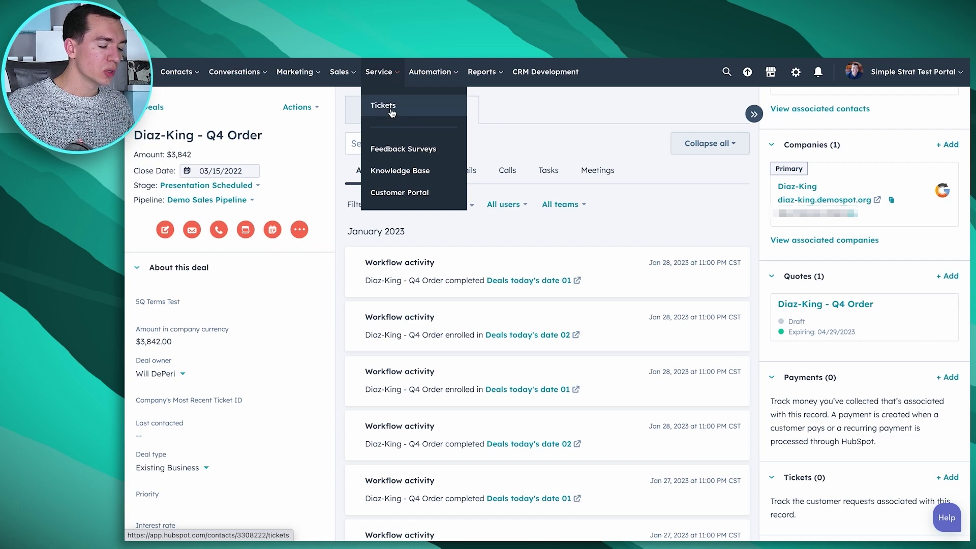
click(391, 107)
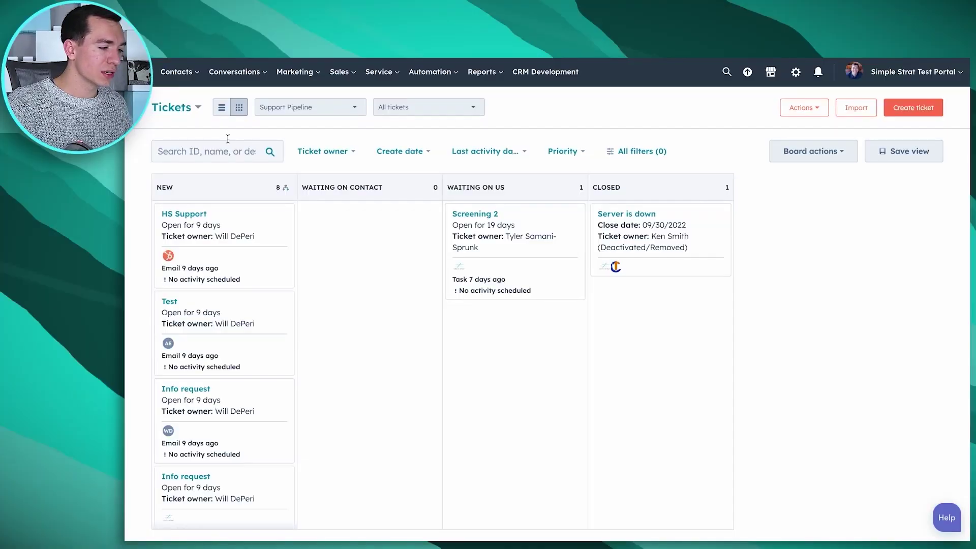
click(222, 108)
click(239, 108)
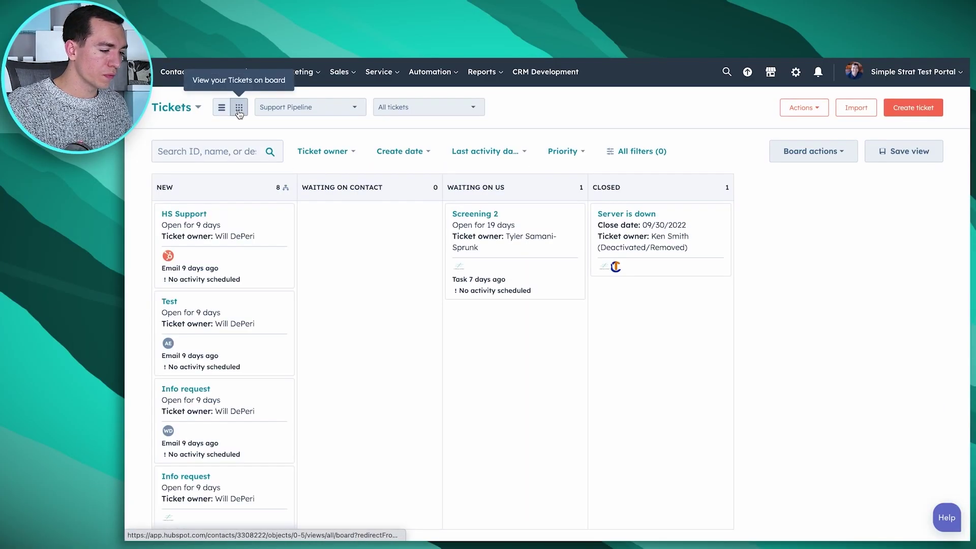
drag(223, 236, 345, 240)
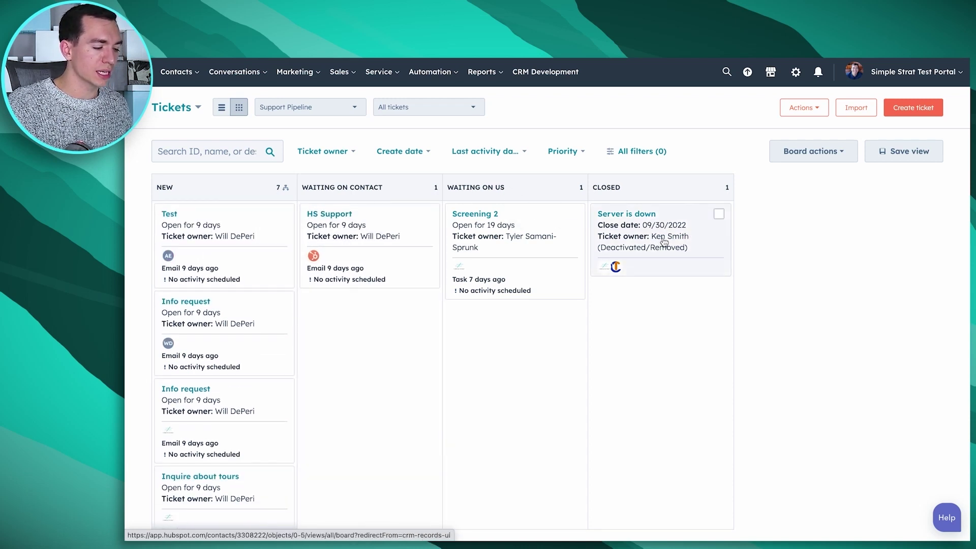
click(331, 215)
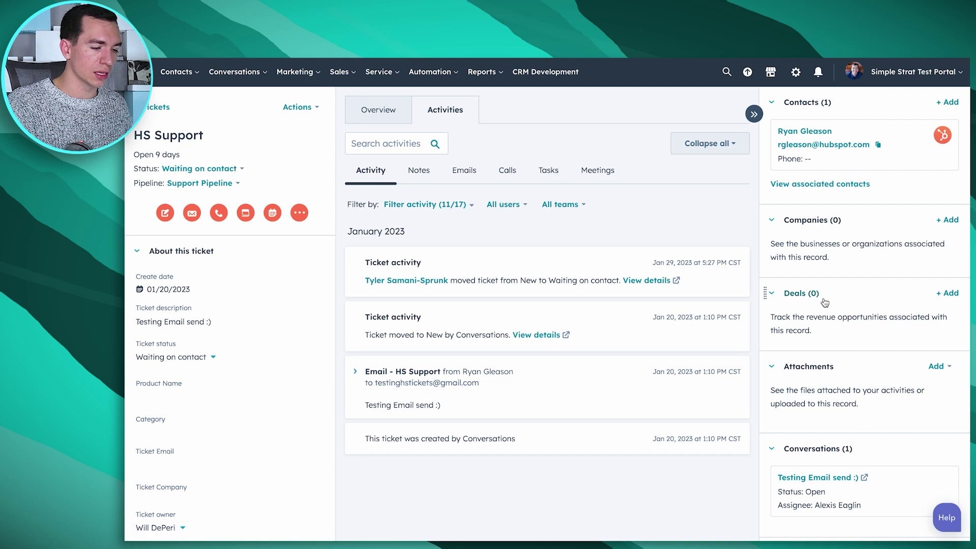
Look over the available reports in the Analytics Tools, such as sales, traffic, campaign and forms analytics.
click(380, 73)
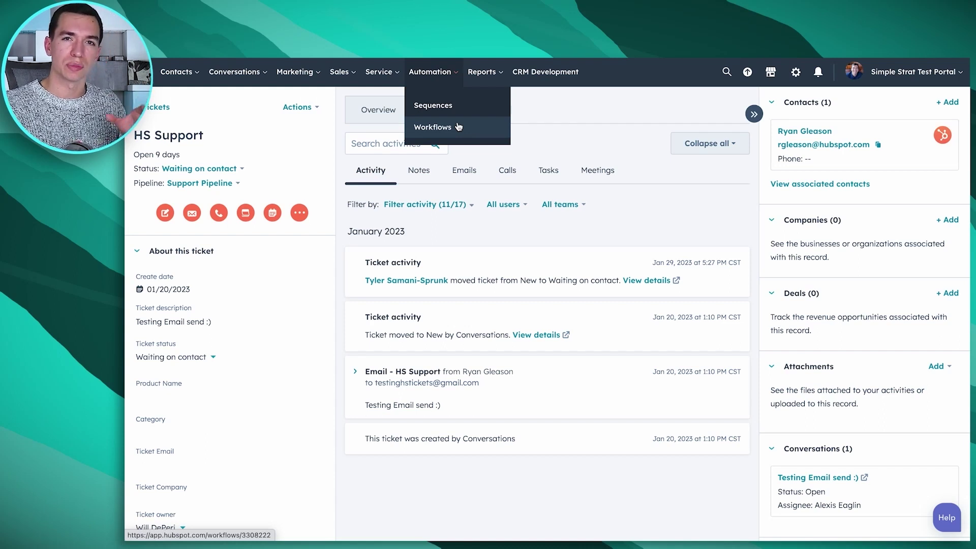
mouse_move(492, 72)
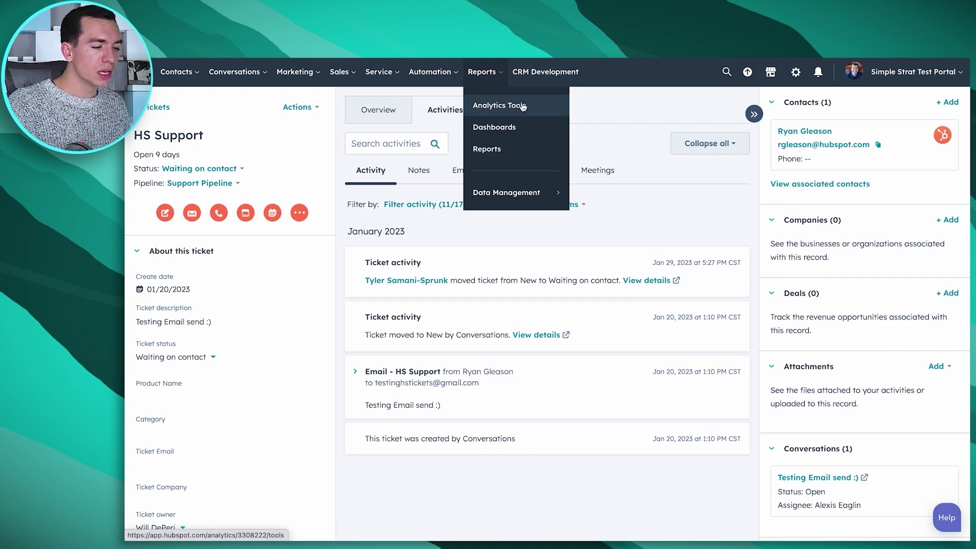
click(501, 108)
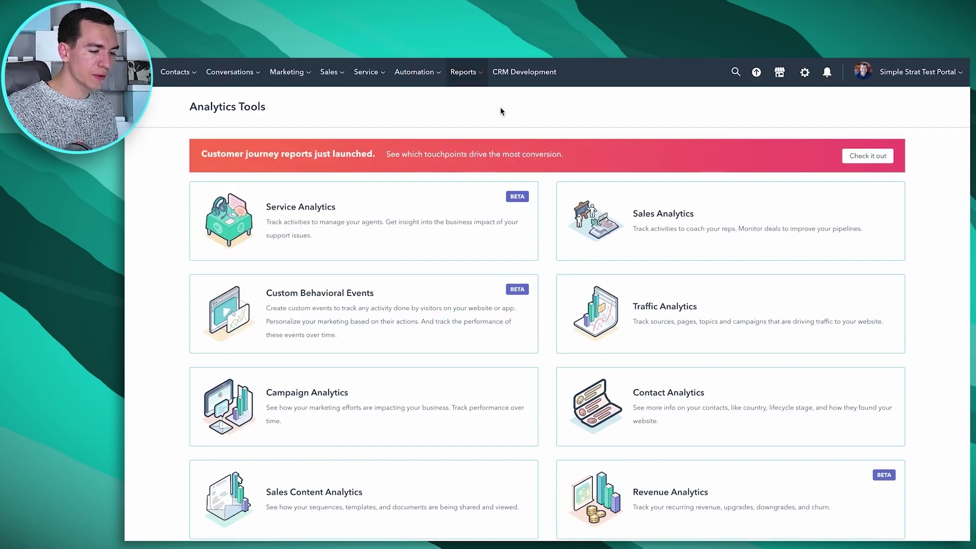
scroll(500, 108, down, 4)
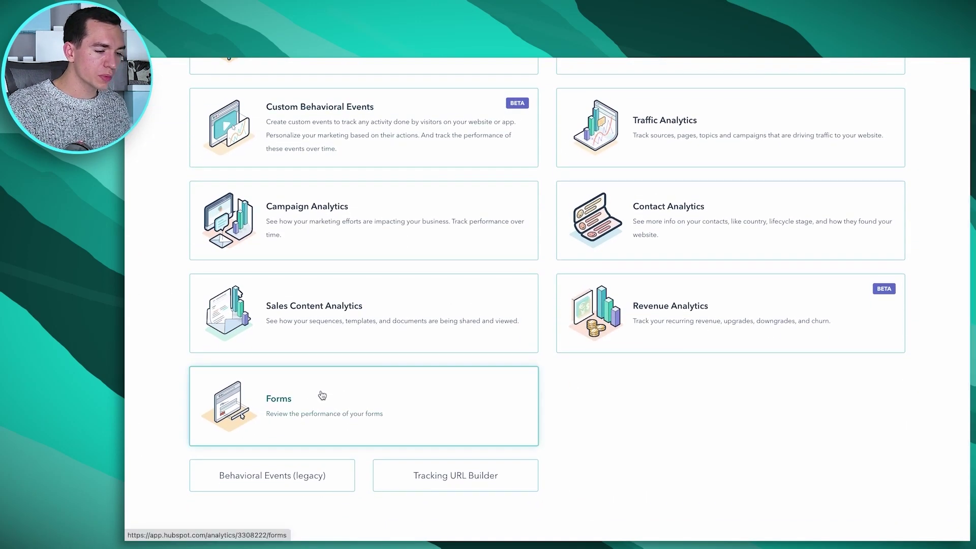
scroll(320, 395, up, 2)
scroll(322, 395, up, 1)
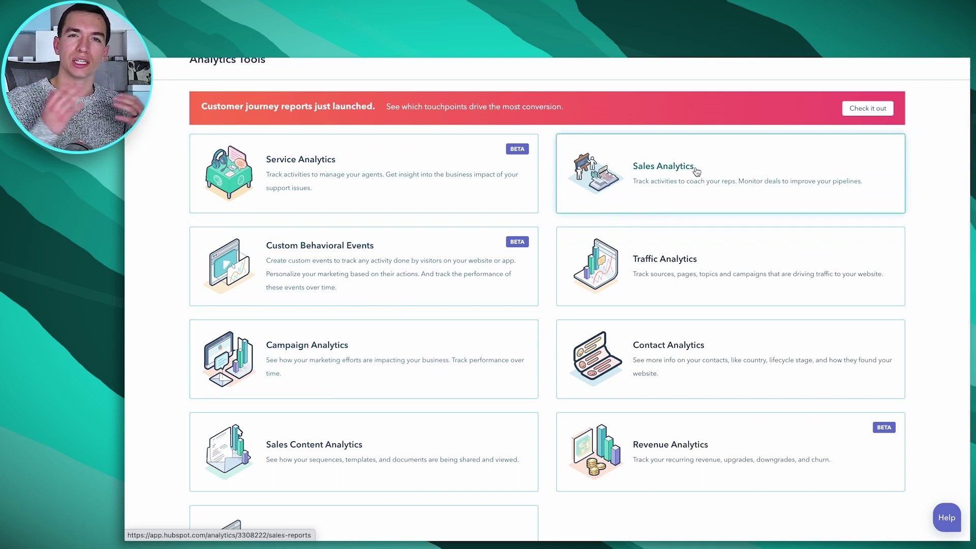
scroll(696, 171, up, 1)
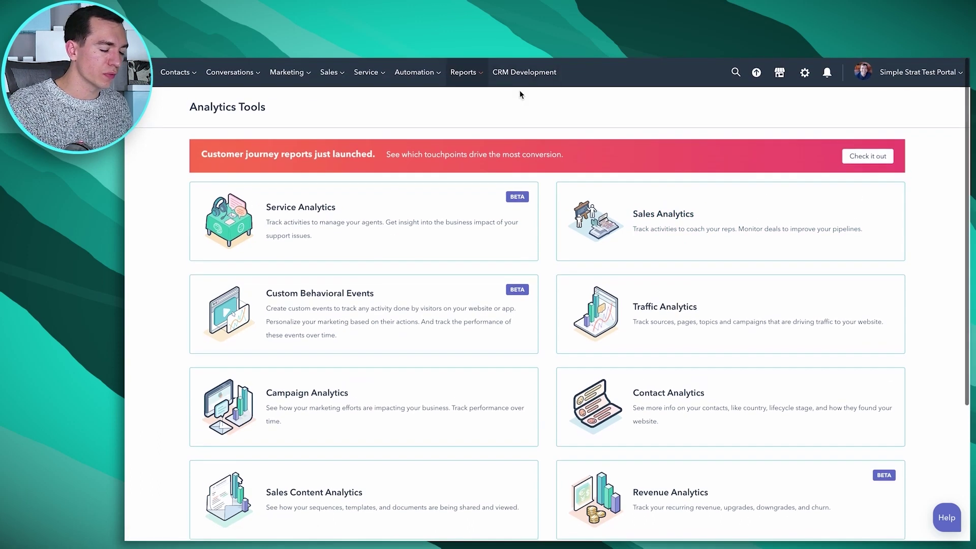
Open the dashboards and examine the deal and activity reports on the Sales Manager dashboard.
click(473, 76)
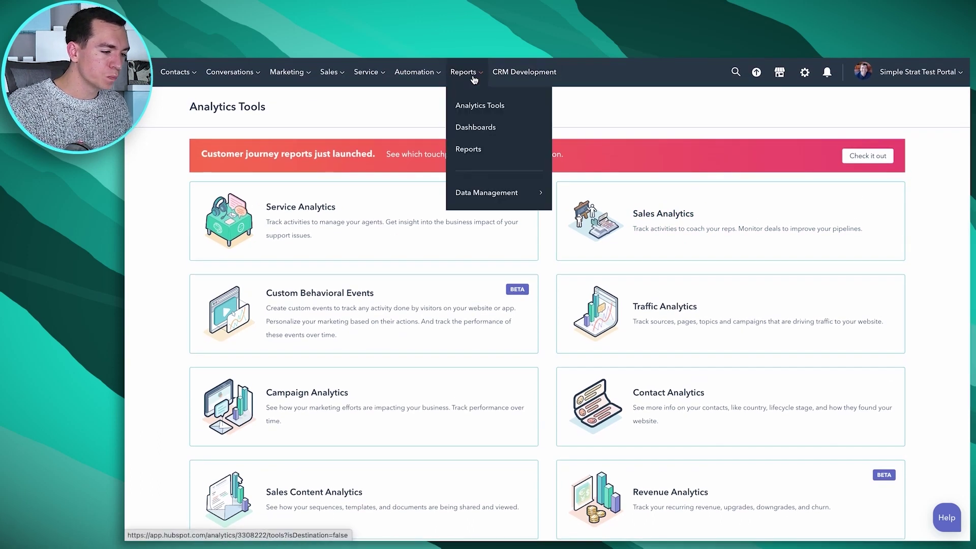
click(486, 132)
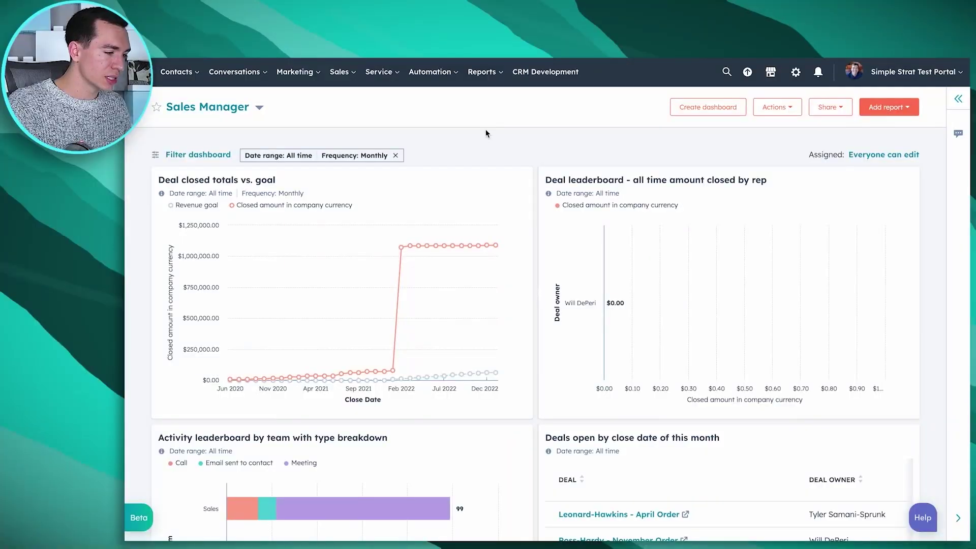
scroll(486, 131, down, 2)
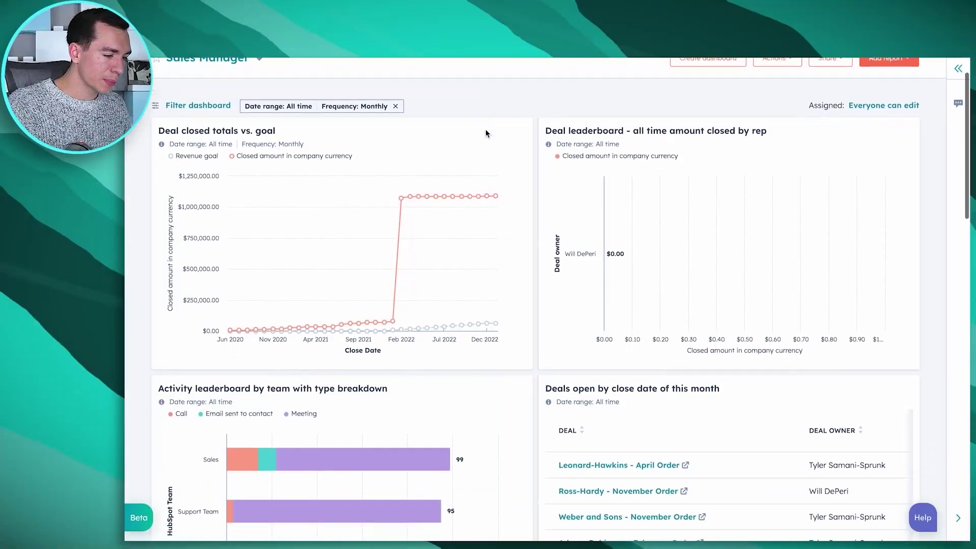
scroll(486, 133, down, 2)
scroll(486, 134, down, 10)
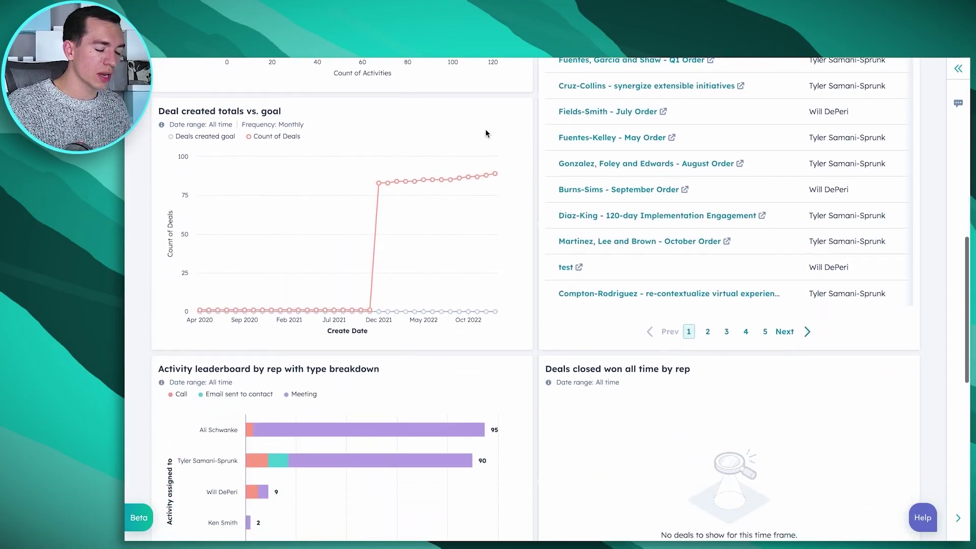
scroll(486, 133, down, 6)
scroll(486, 133, up, 20)
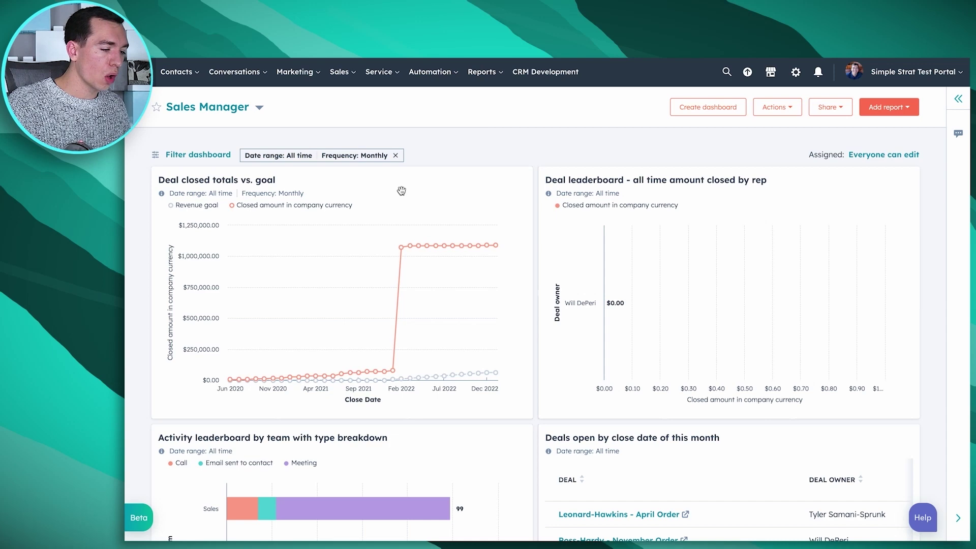
Open the Reports list, start creating a report, and browse the from-scratch report types and the report templates.
click(493, 74)
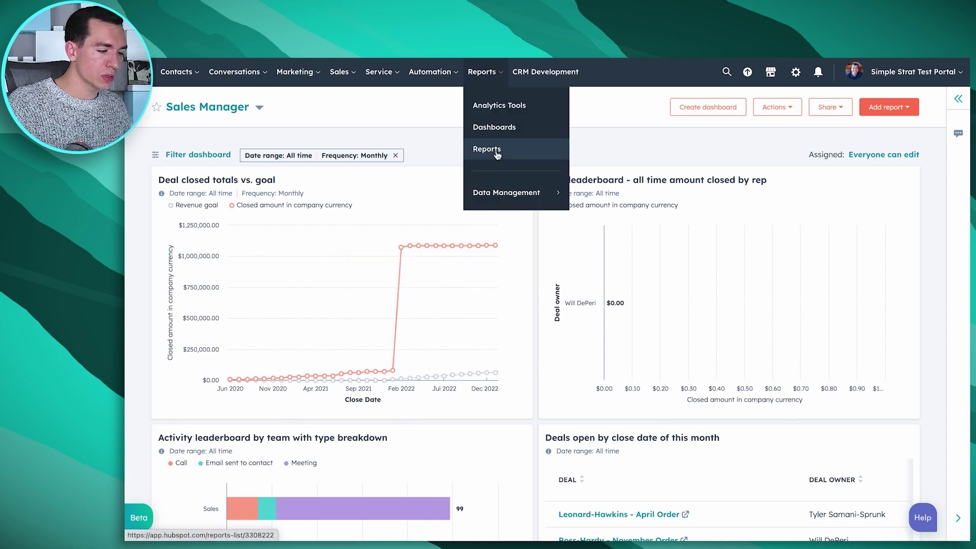
click(496, 150)
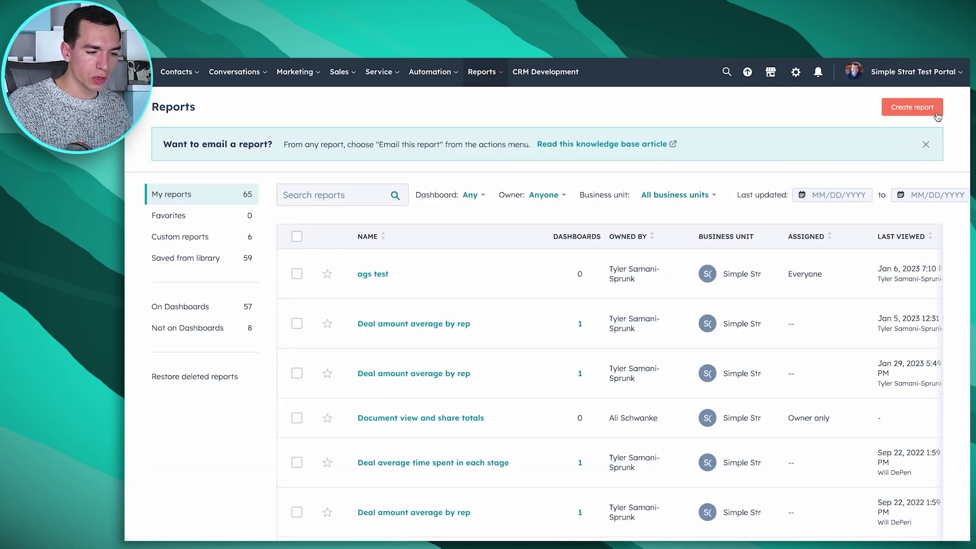
click(913, 107)
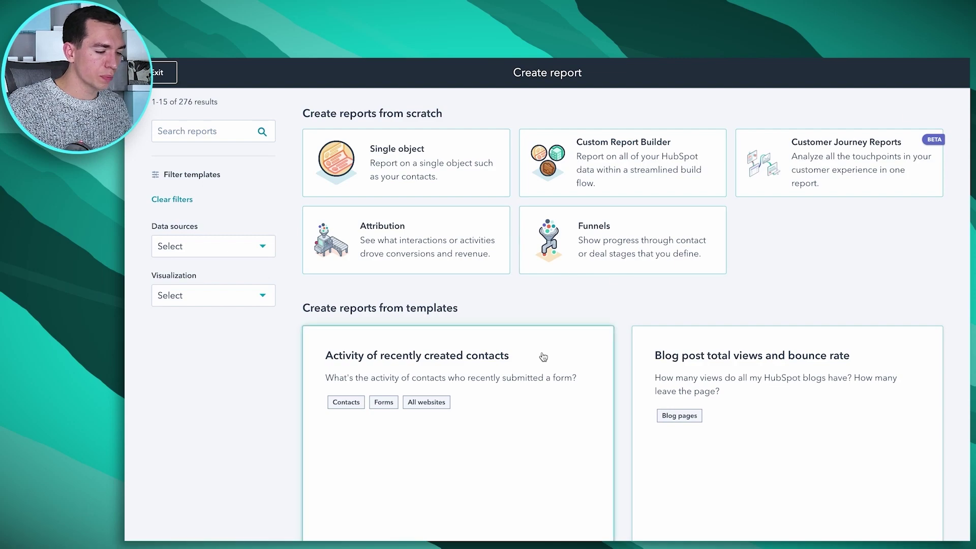
scroll(544, 357, down, 15)
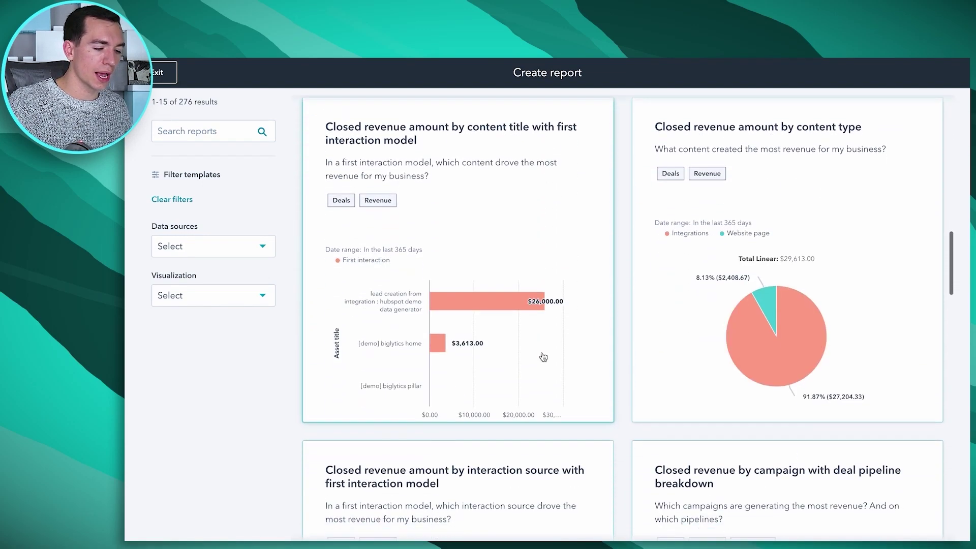
scroll(543, 357, down, 5)
scroll(542, 355, up, 20)
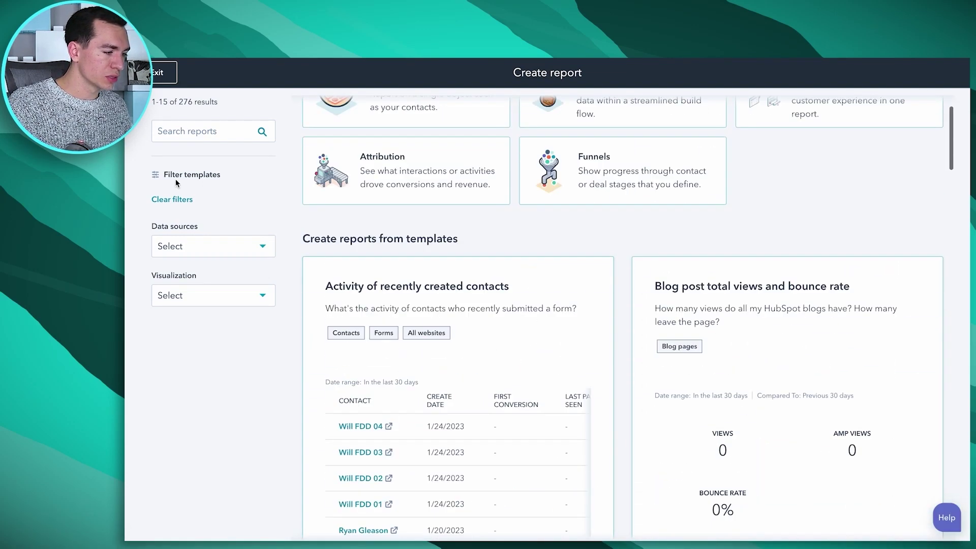